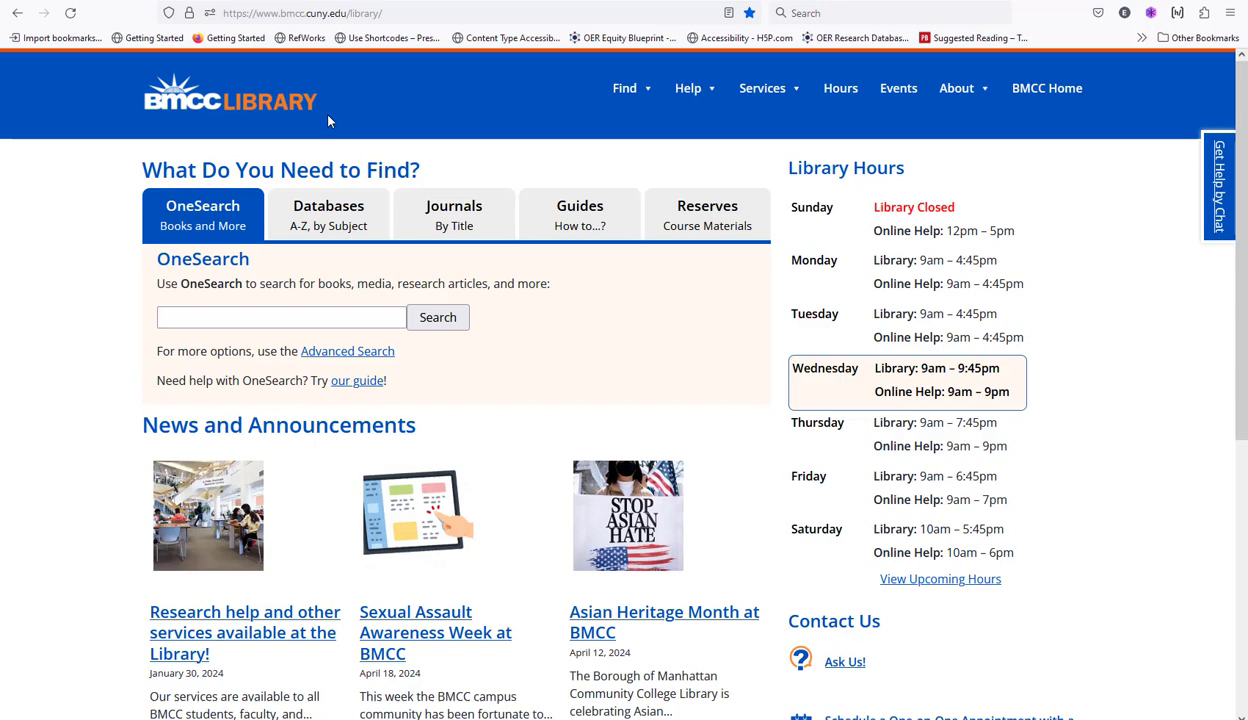
Pick Political Science from the BMCC Library subject list and scroll its databases down to ICPSR.
click(338, 216)
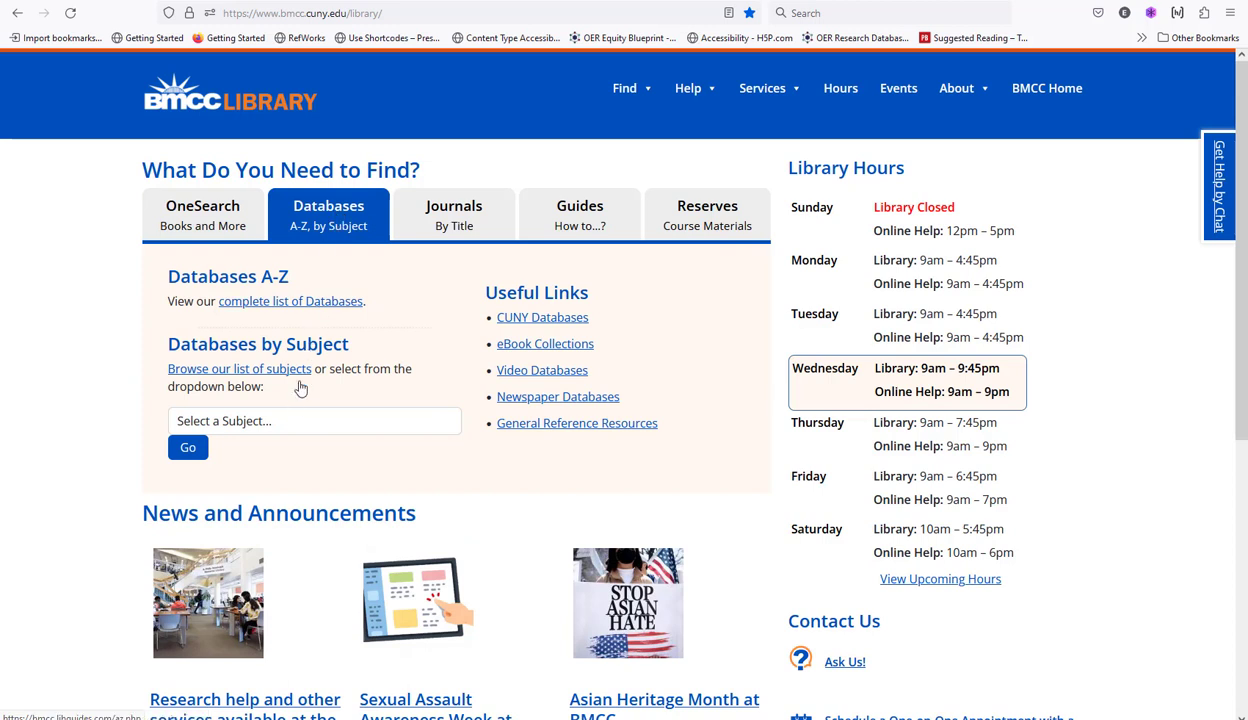
click(288, 424)
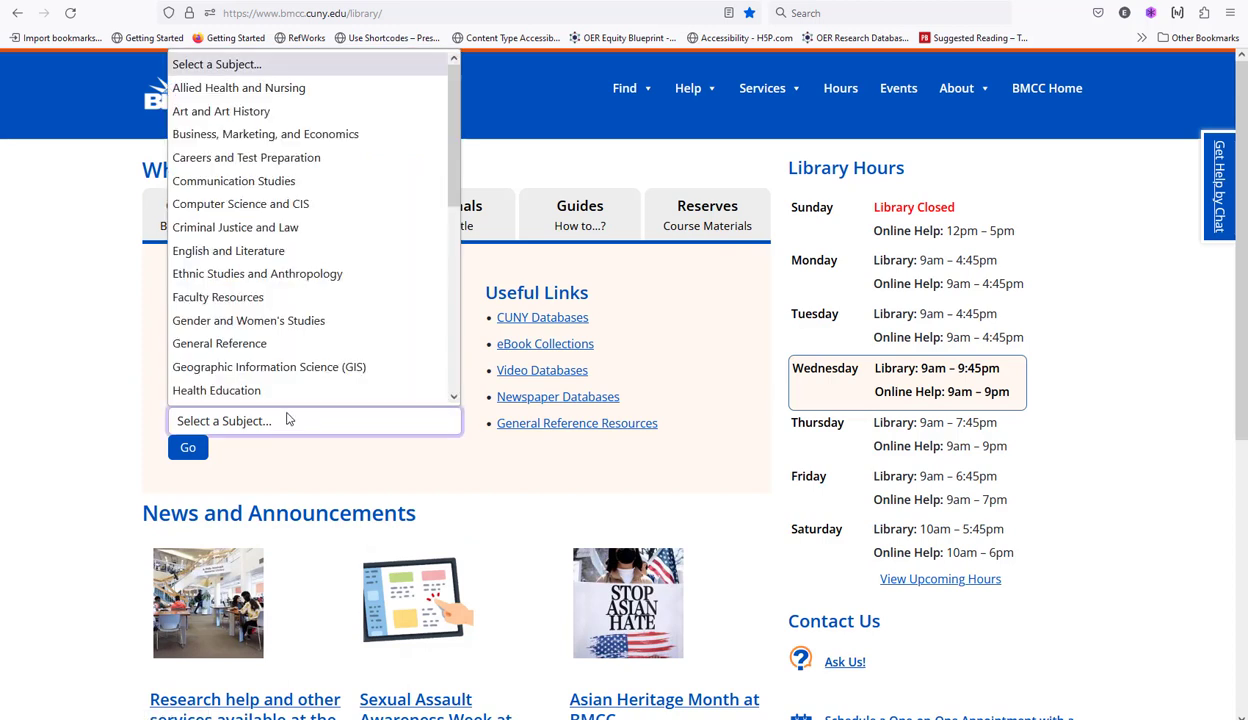
scroll(280, 362, down, 3)
scroll(282, 368, down, 4)
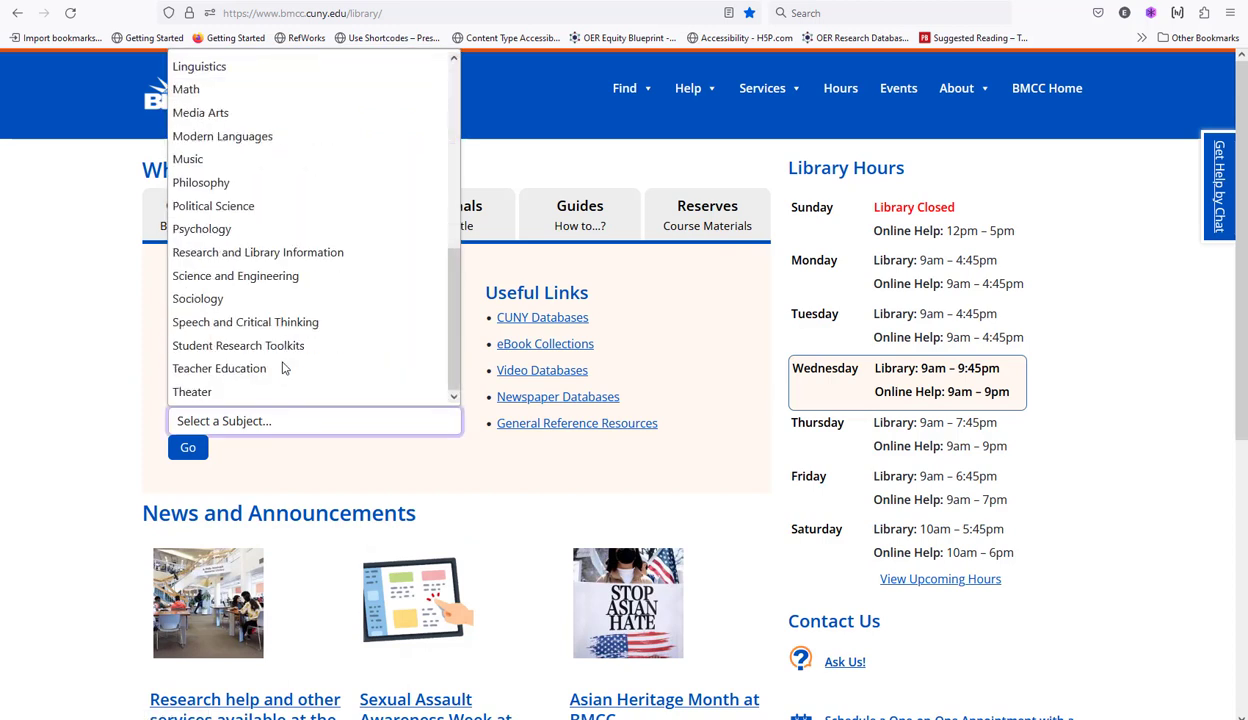
click(267, 217)
click(198, 447)
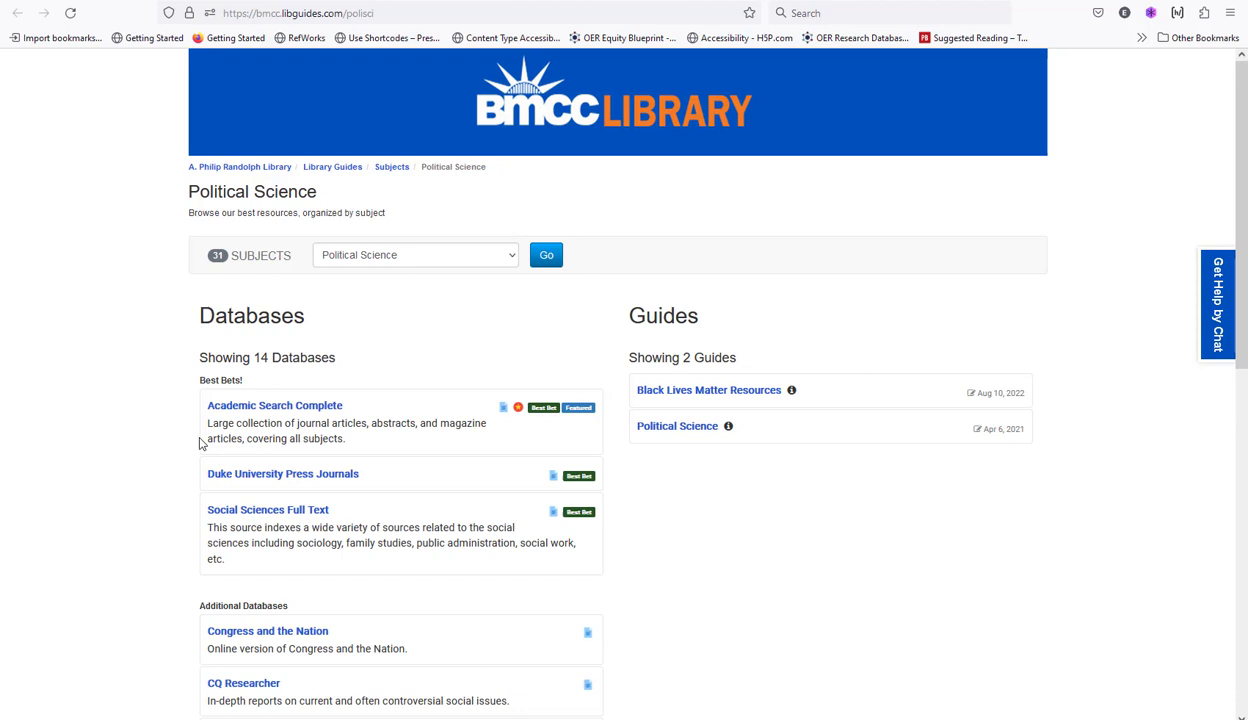
scroll(199, 444, down, 3)
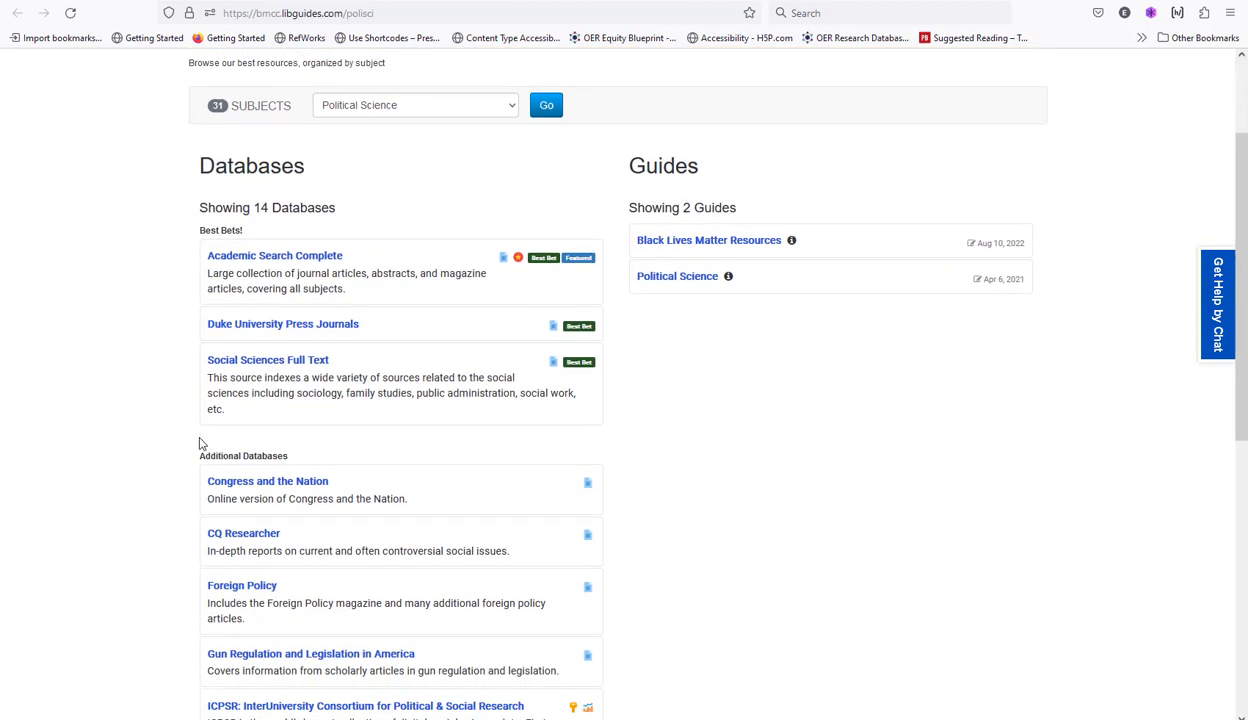
scroll(199, 444, down, 1)
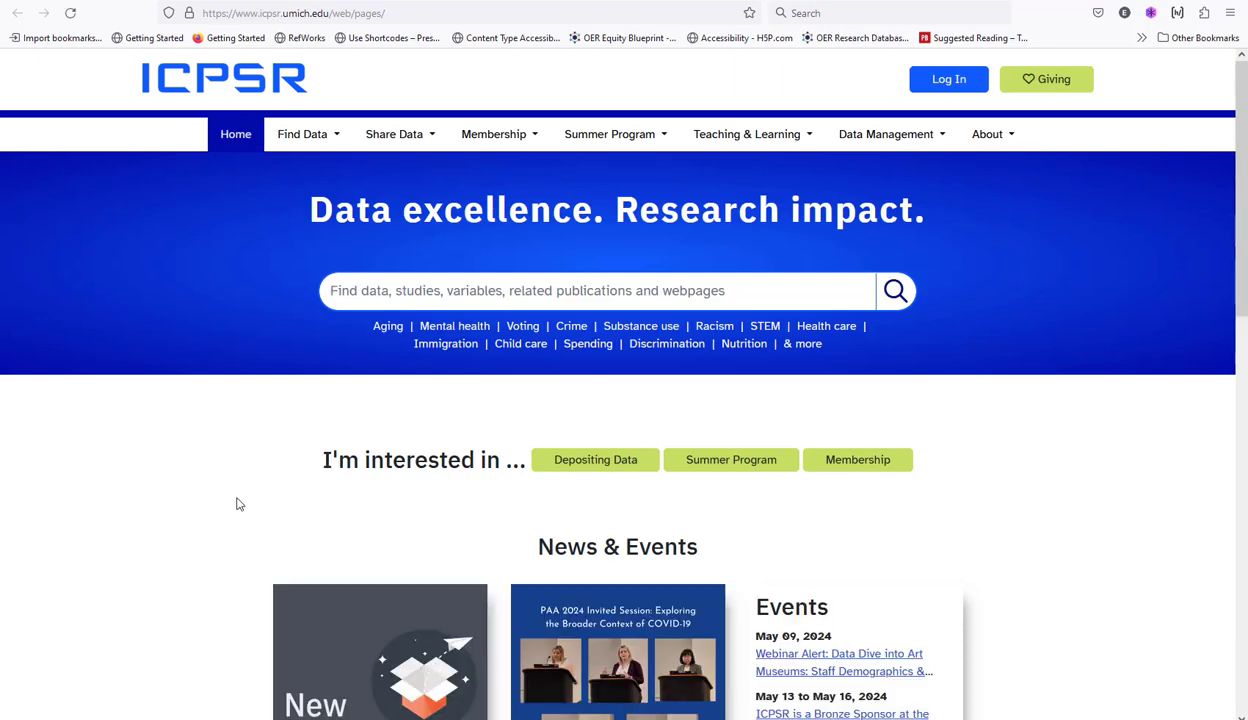
Go to ICPSR's Find Data page and view its search tips.
click(310, 134)
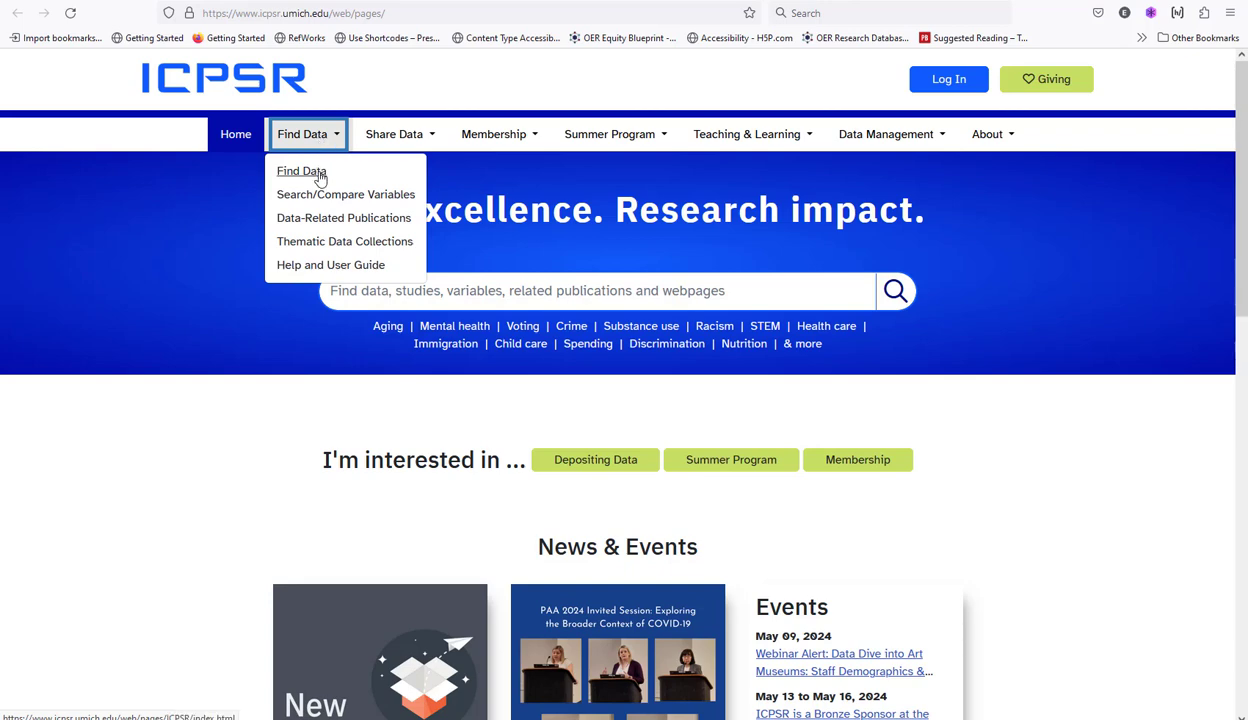
click(318, 174)
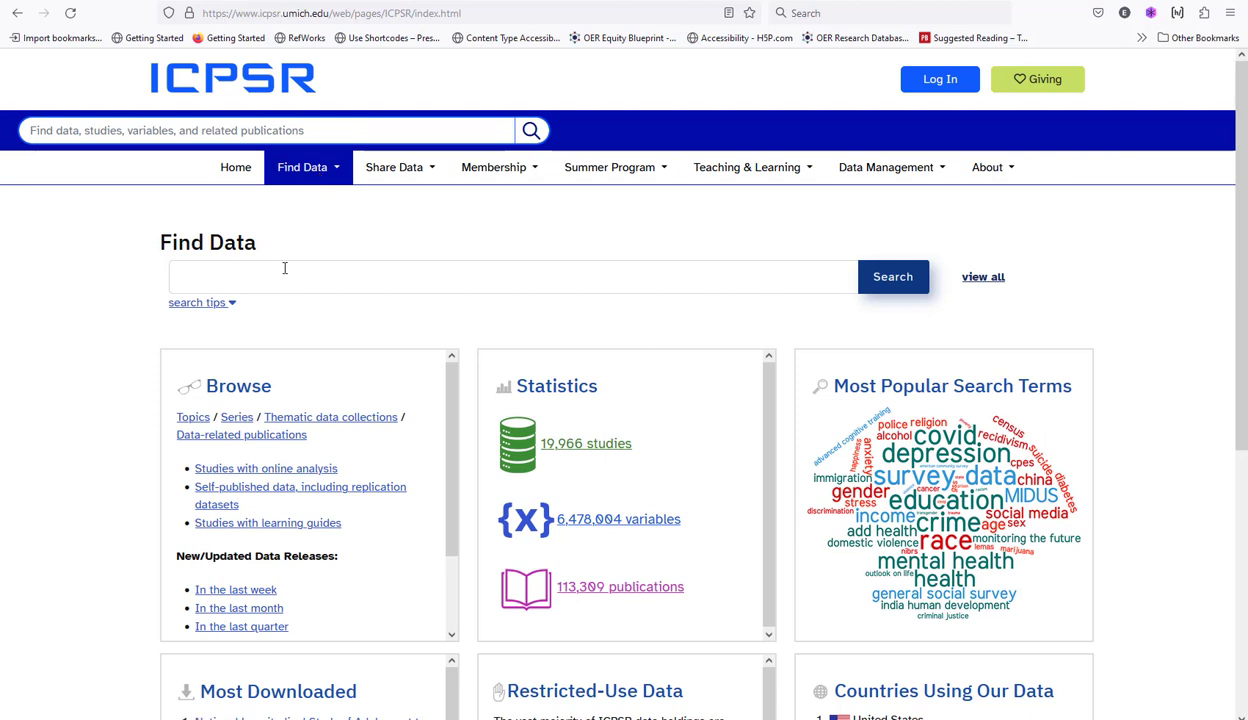
click(232, 306)
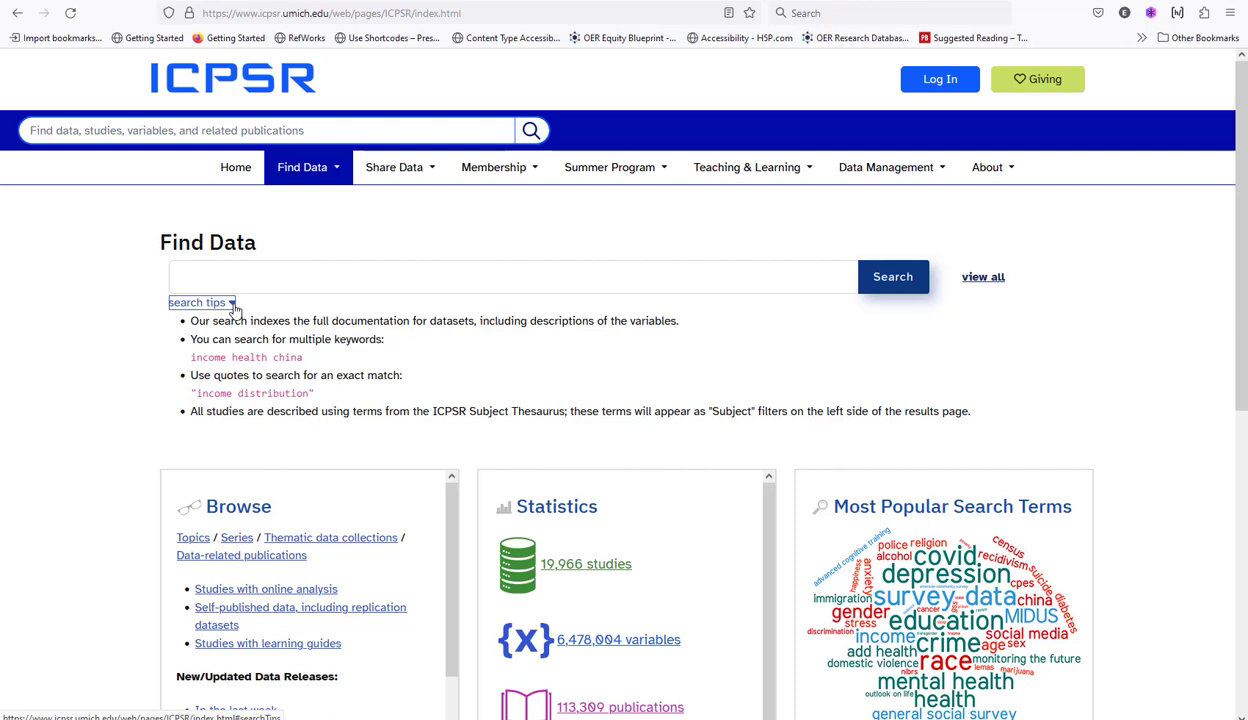
Search for 'covid and mental health in usa', picked from the suggestions for 'covi'.
click(263, 276)
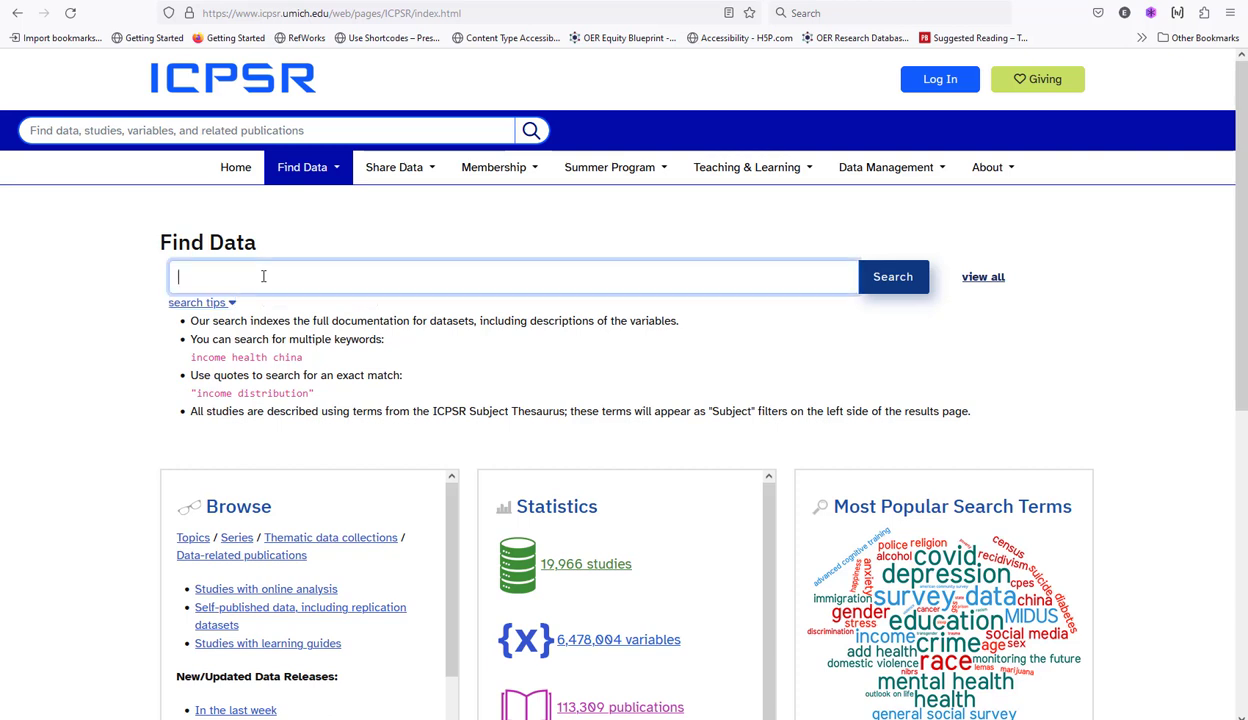
text(co)
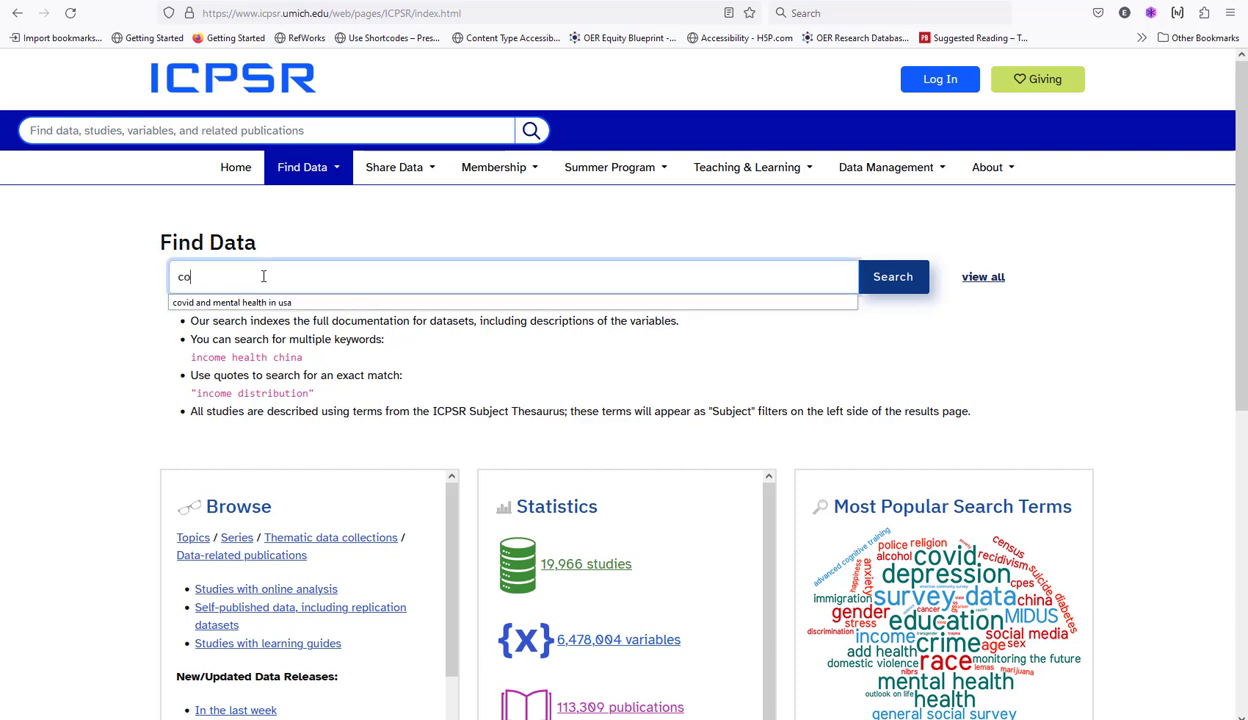
text(vi)
key(Down)
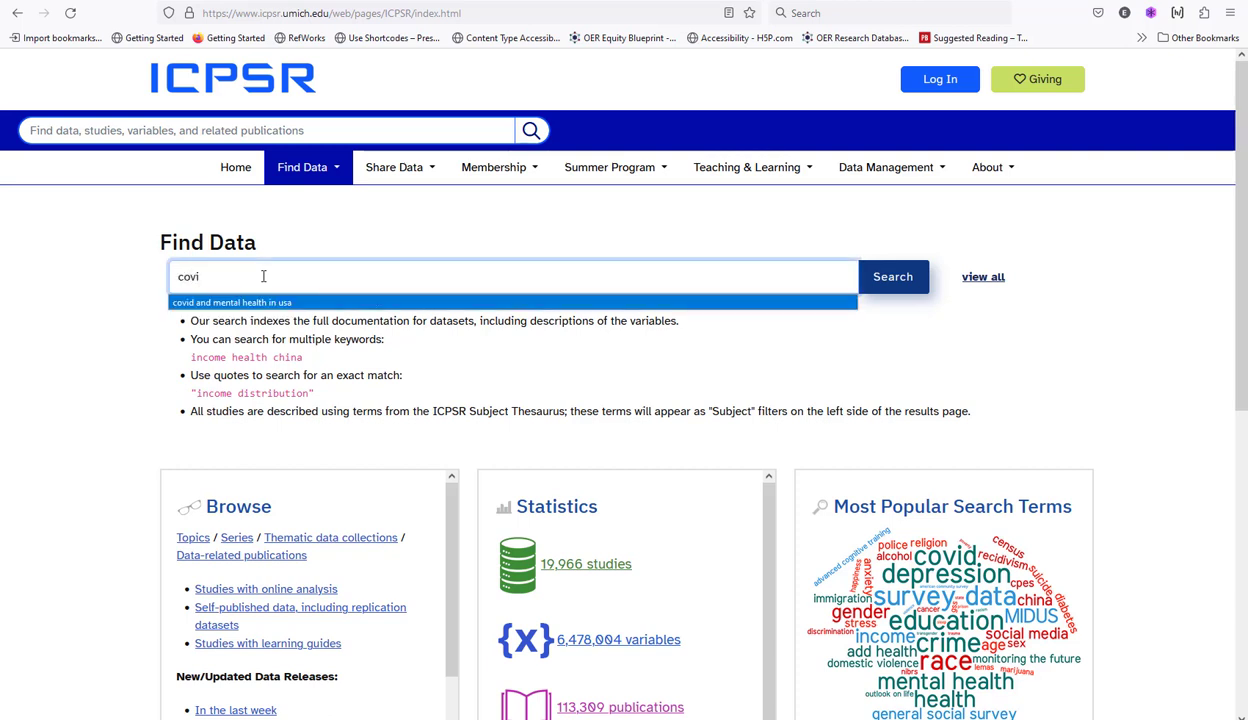
key(Return)
key(Return)
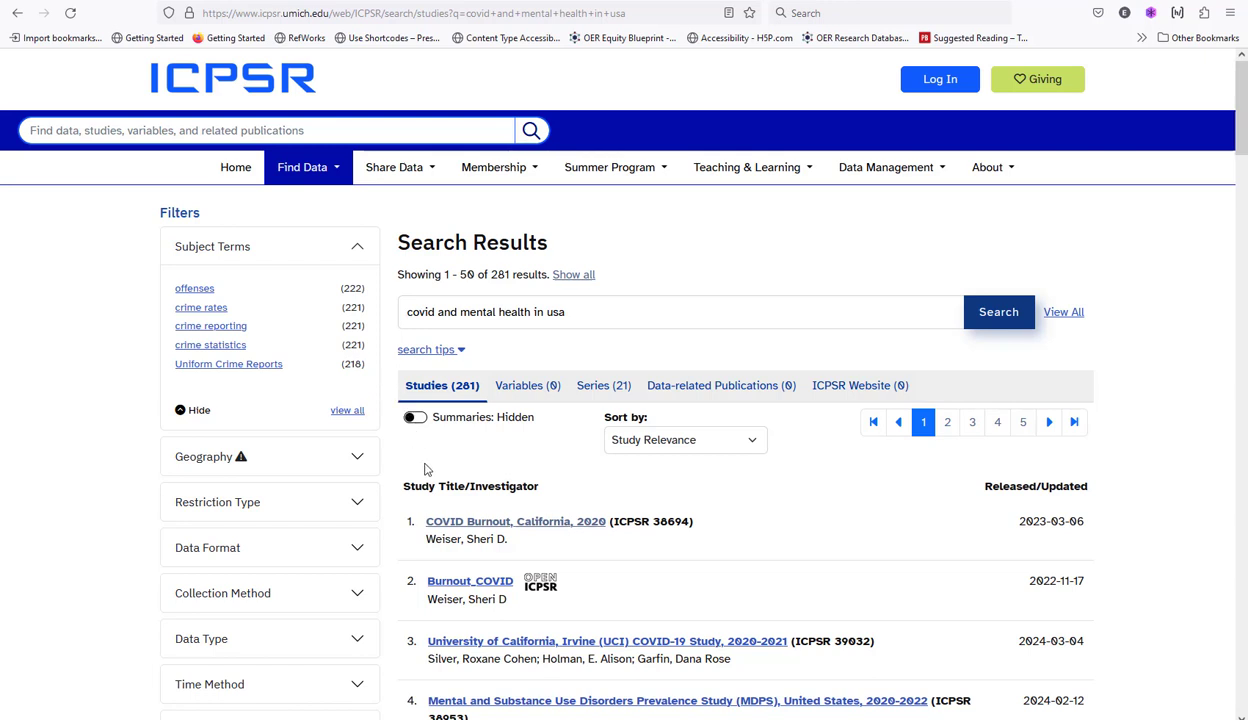
Filter the results by Restriction Type to Public Use only, leaving 254 studies.
scroll(381, 313, down, 1)
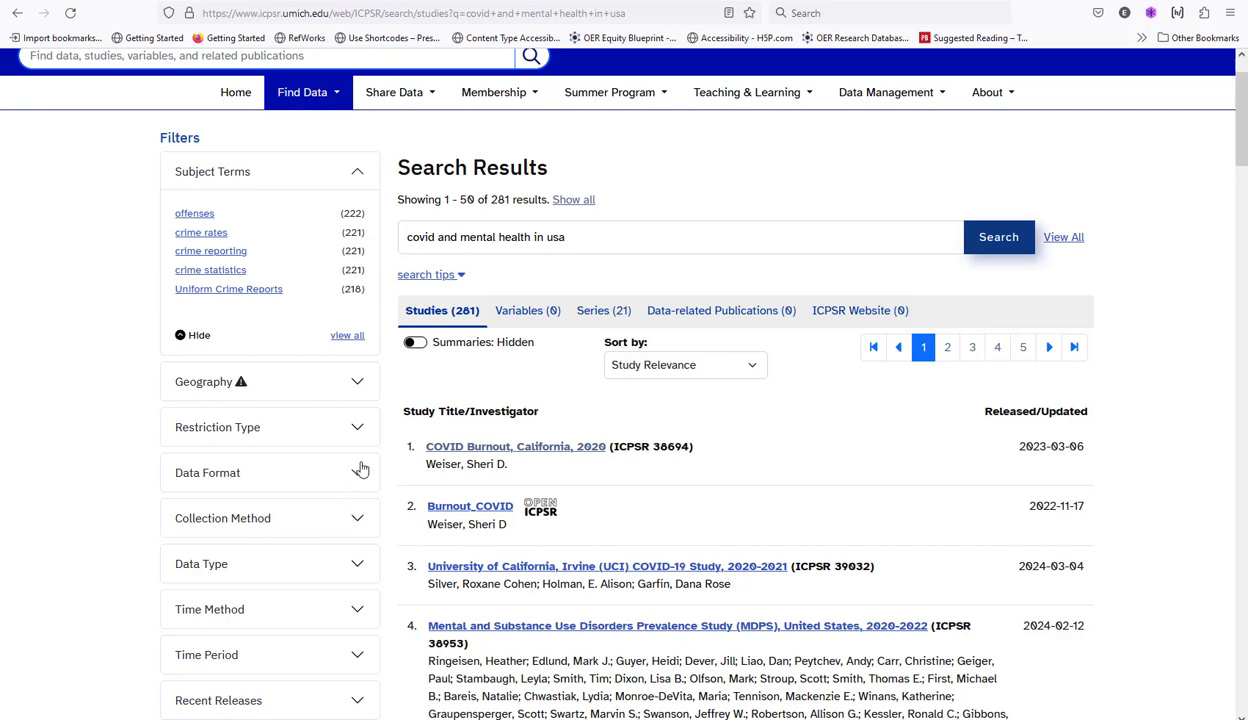
click(358, 427)
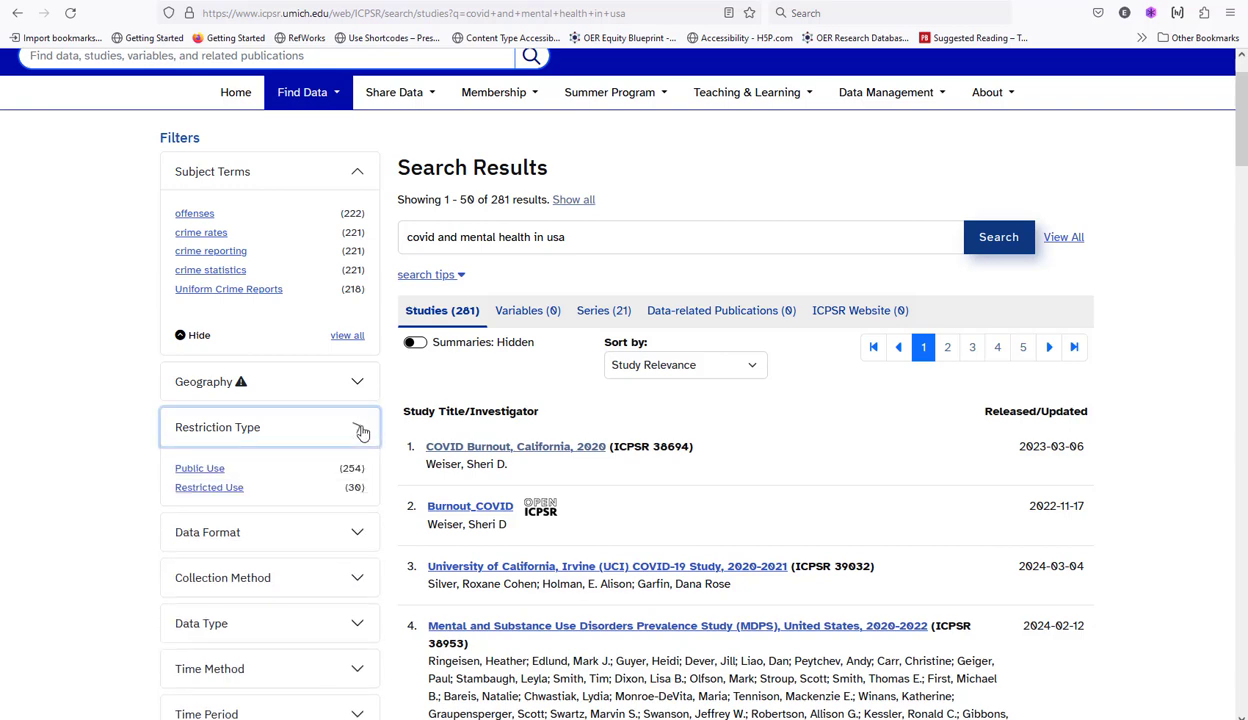
click(219, 470)
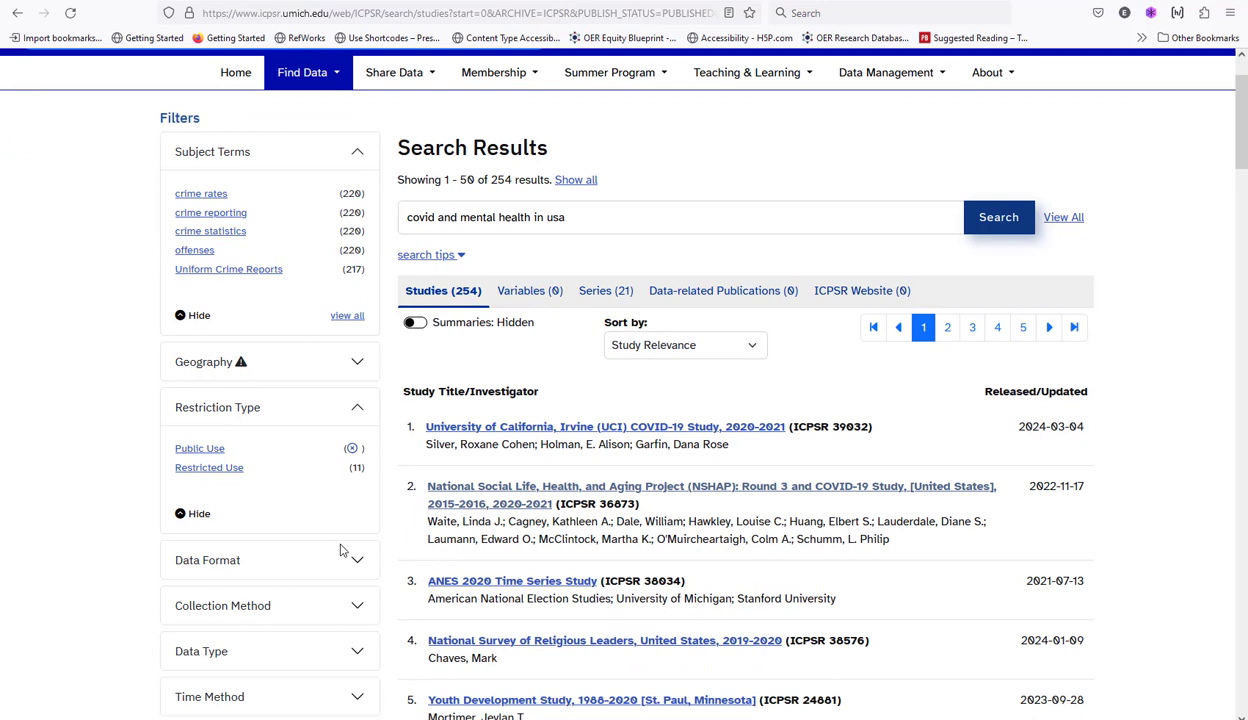
Expand and collapse the Data Format and Data Type filters to review their options.
click(357, 560)
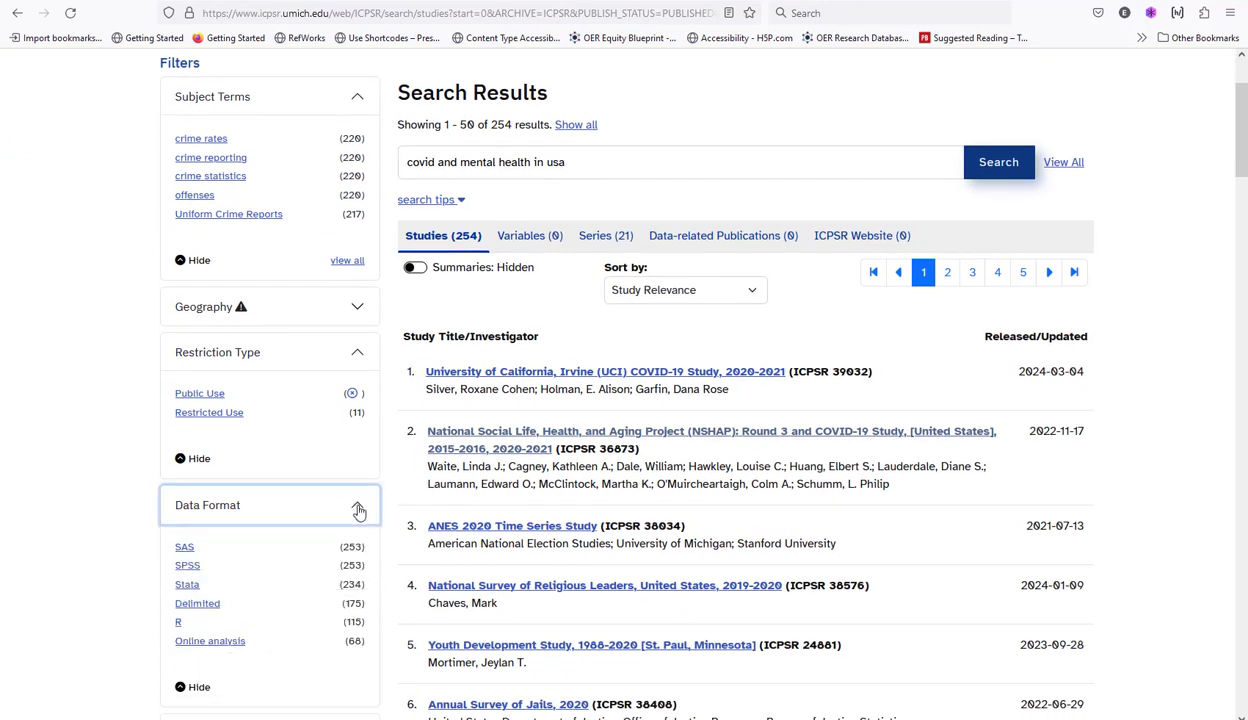
click(357, 508)
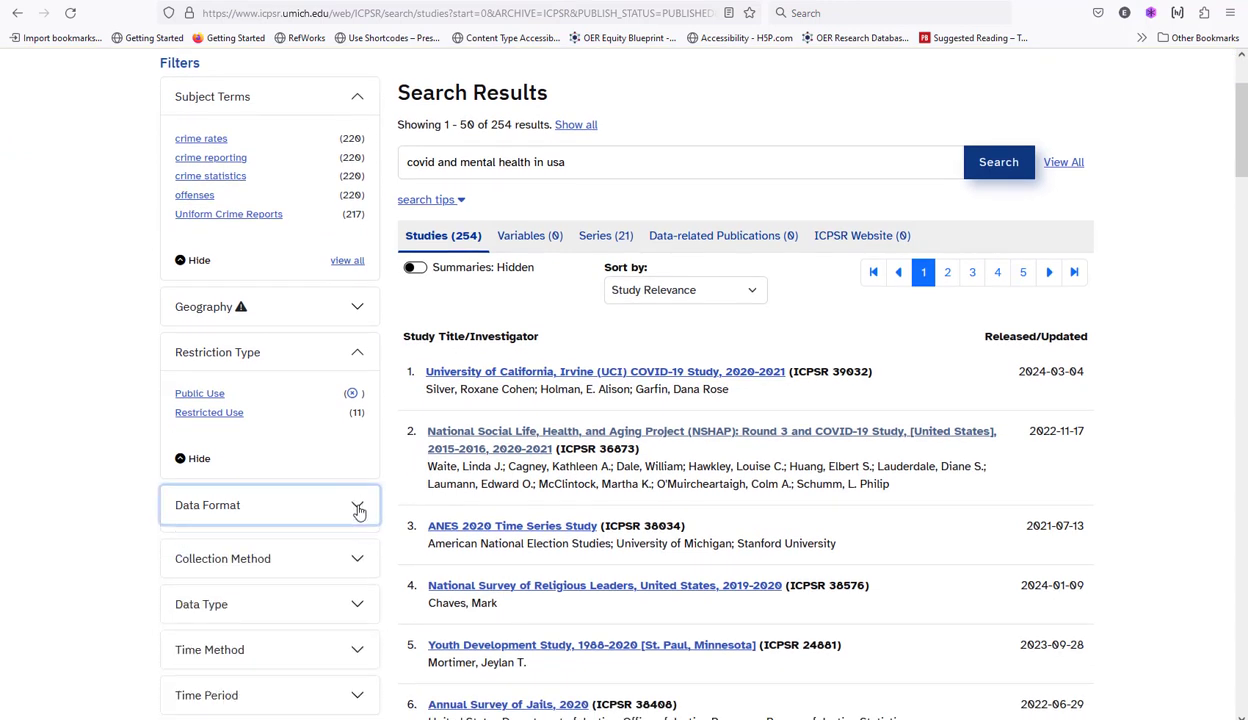
click(358, 596)
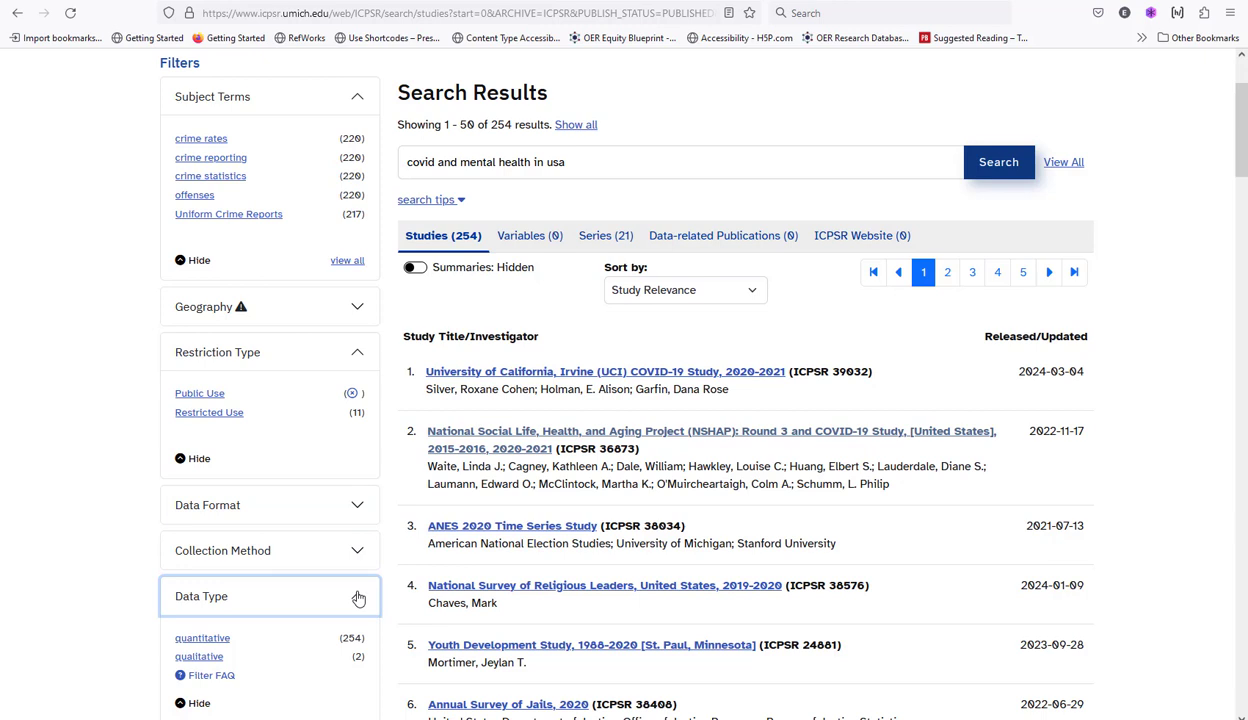
click(358, 598)
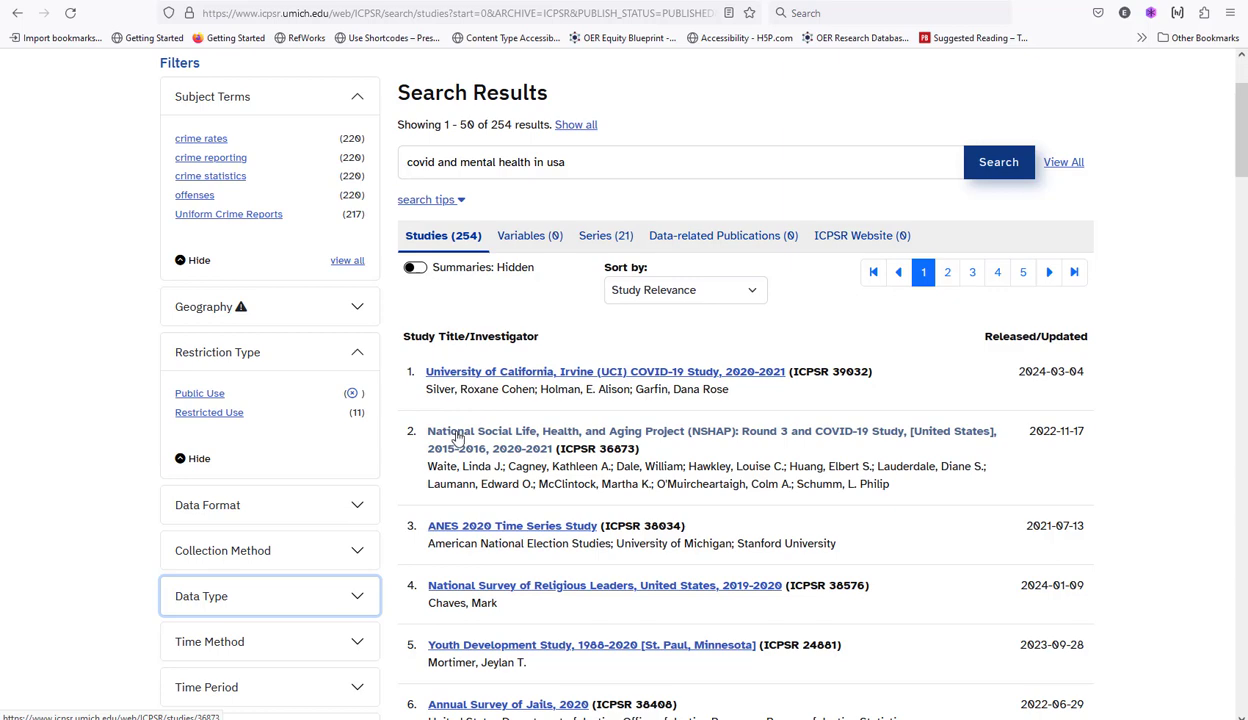
click(457, 437)
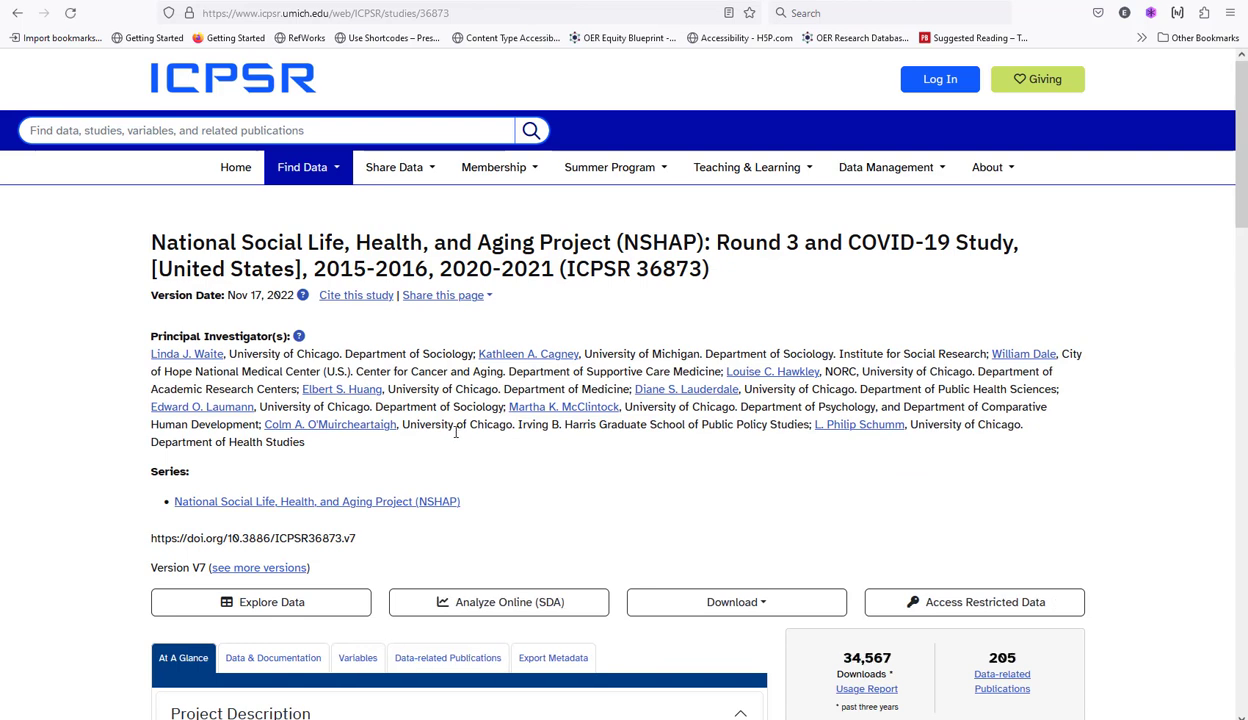
scroll(493, 450, down, 5)
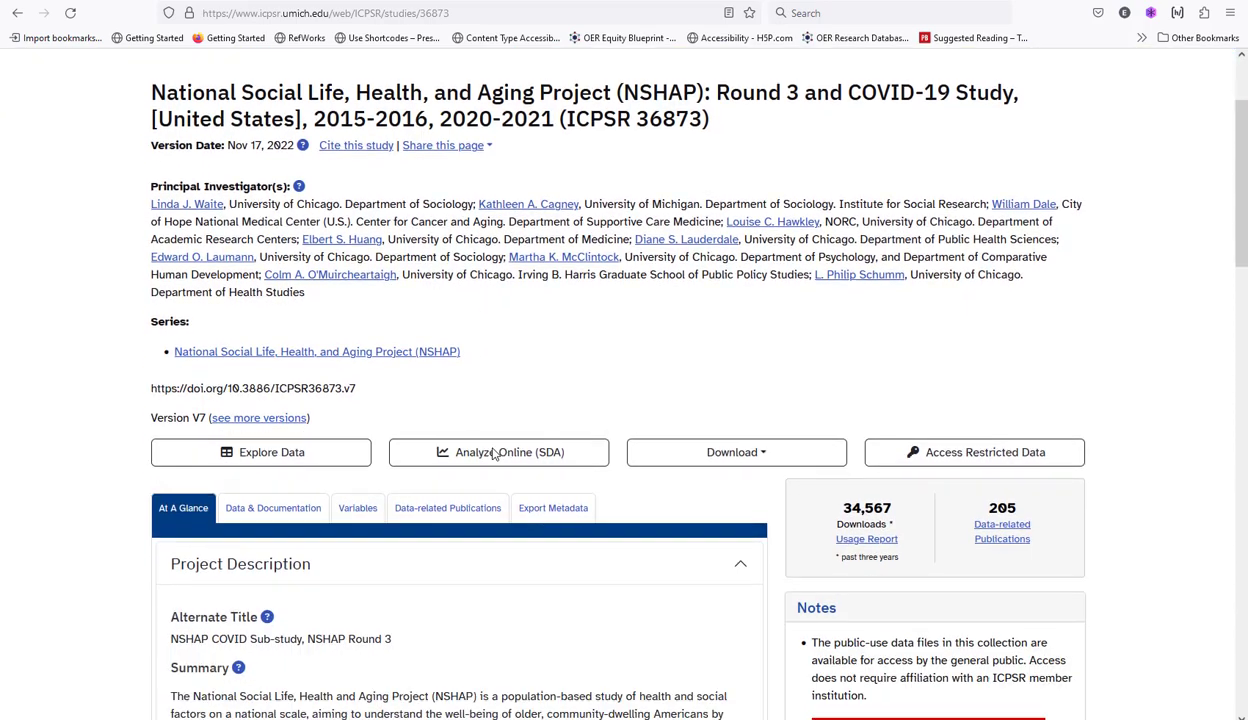
scroll(493, 450, down, 3)
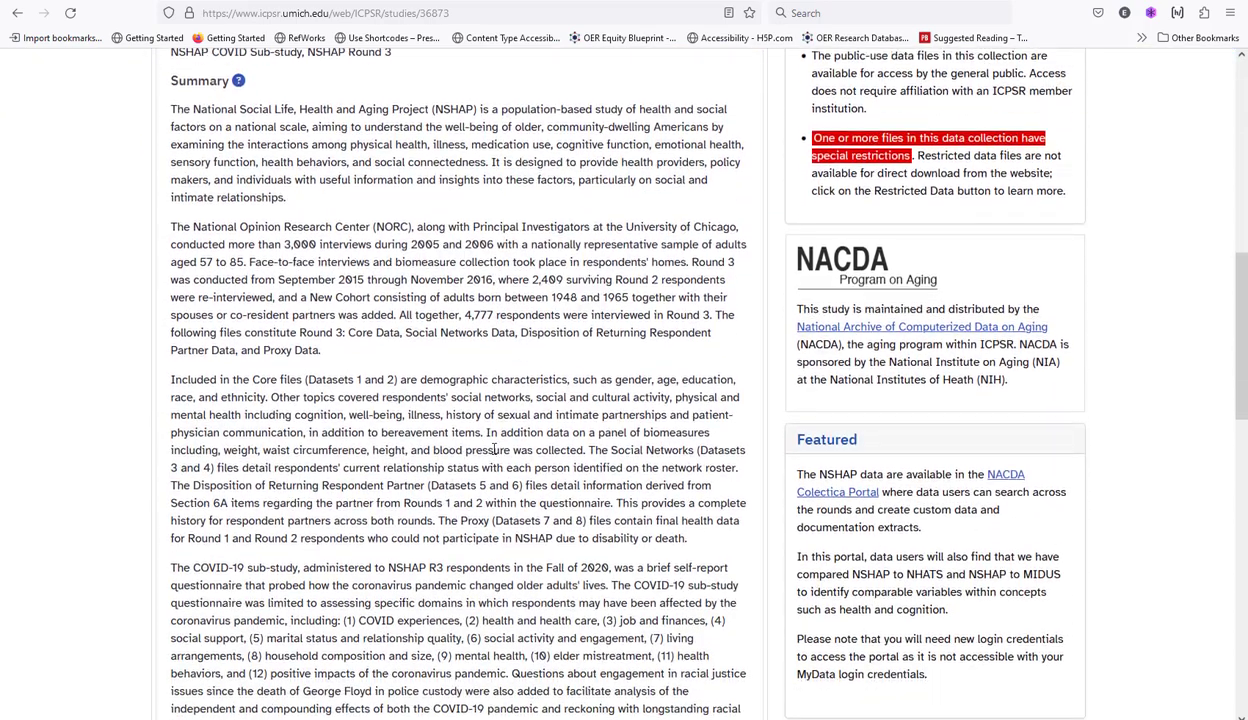
scroll(493, 454, up, 2)
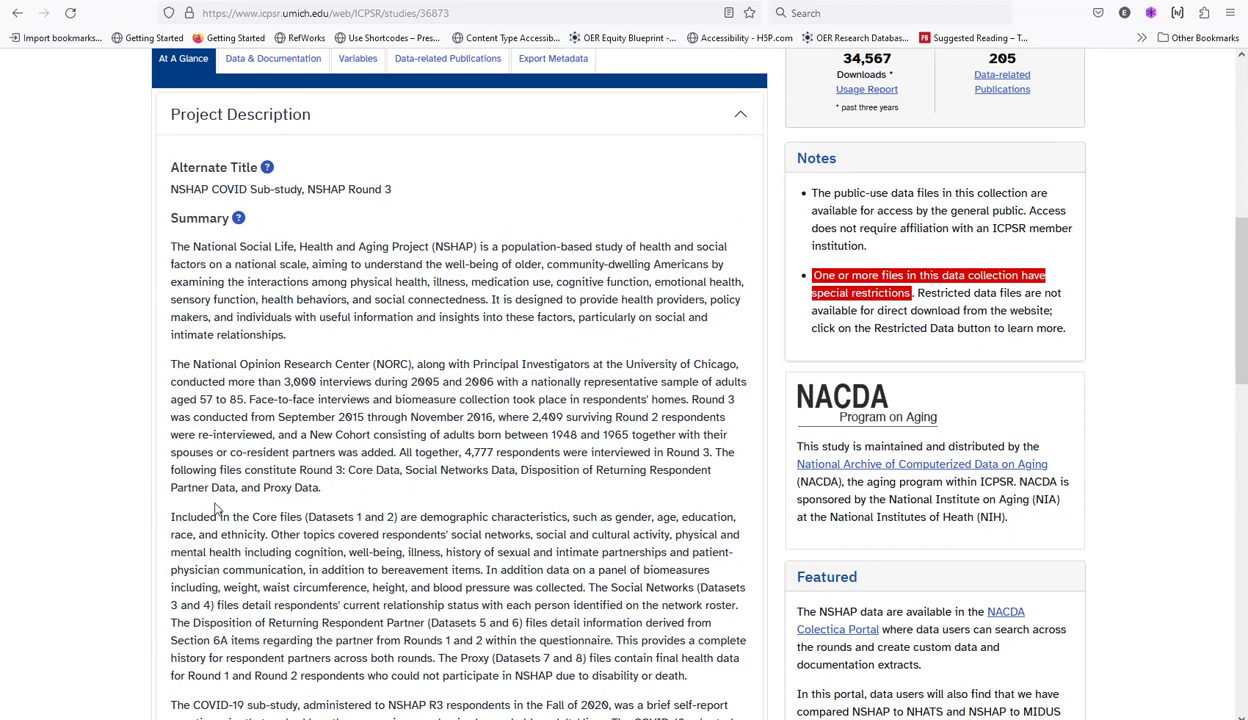
drag(170, 517, 695, 681)
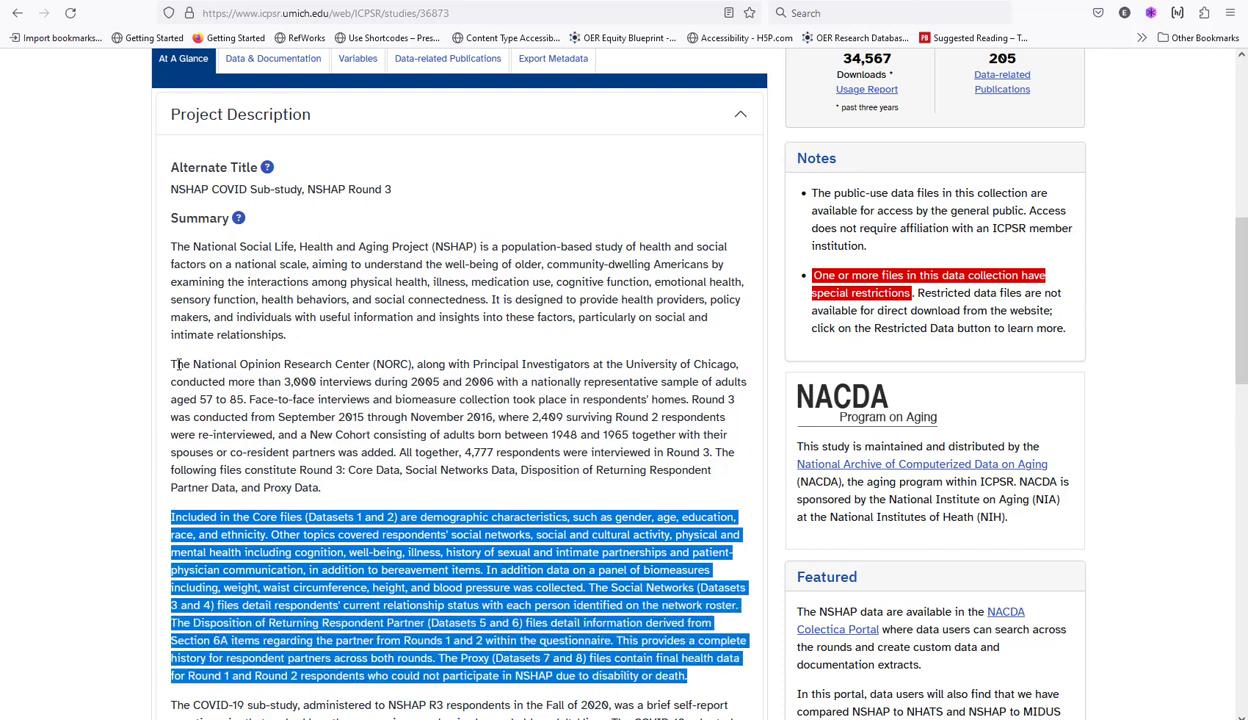
drag(172, 364, 350, 486)
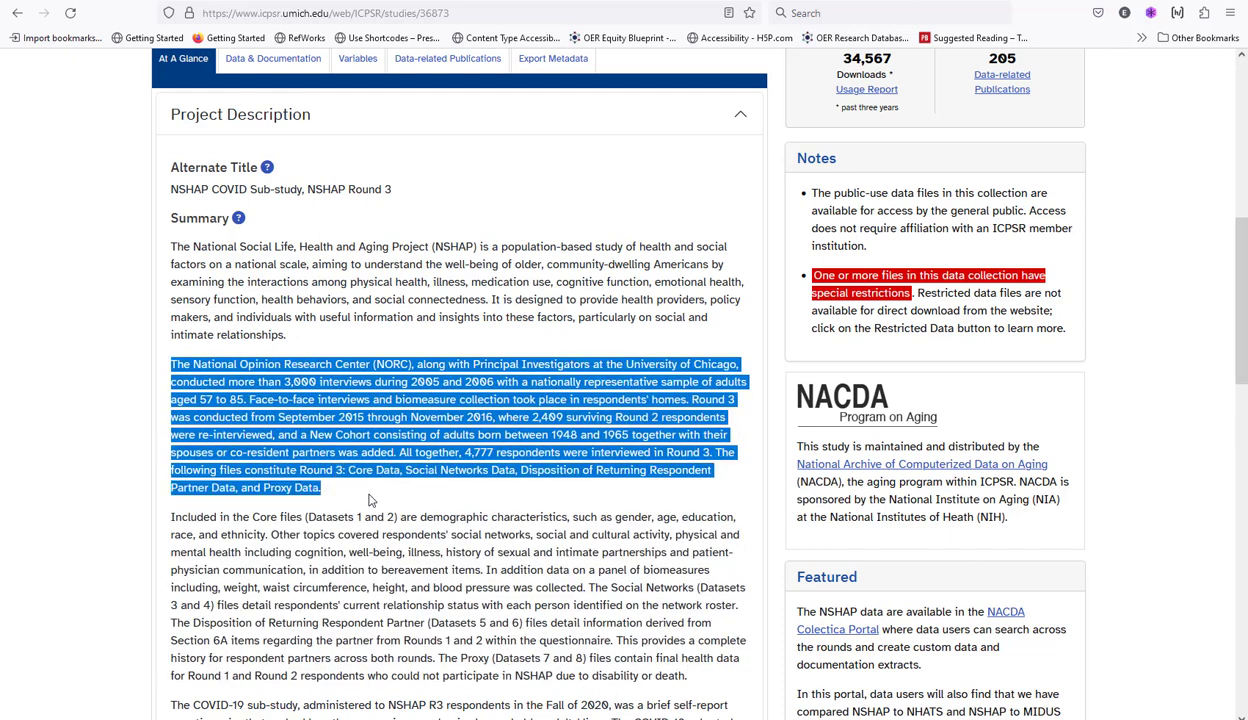
click(368, 498)
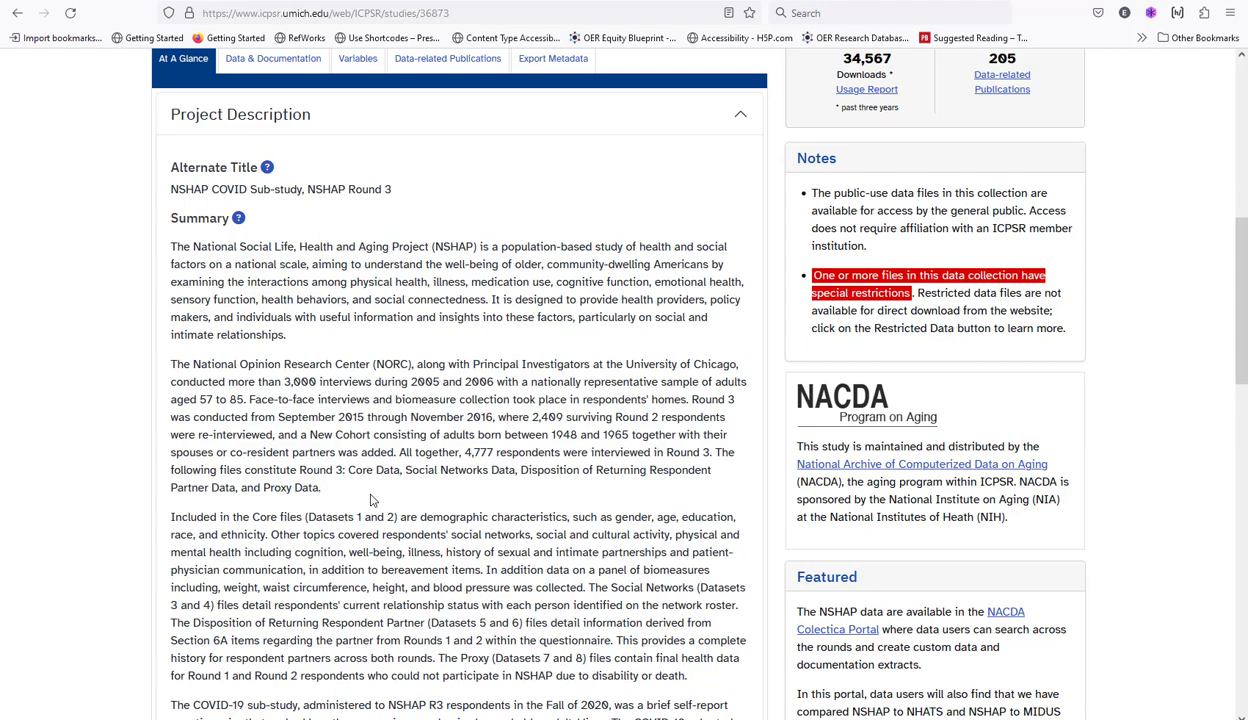
scroll(365, 480, up, 3)
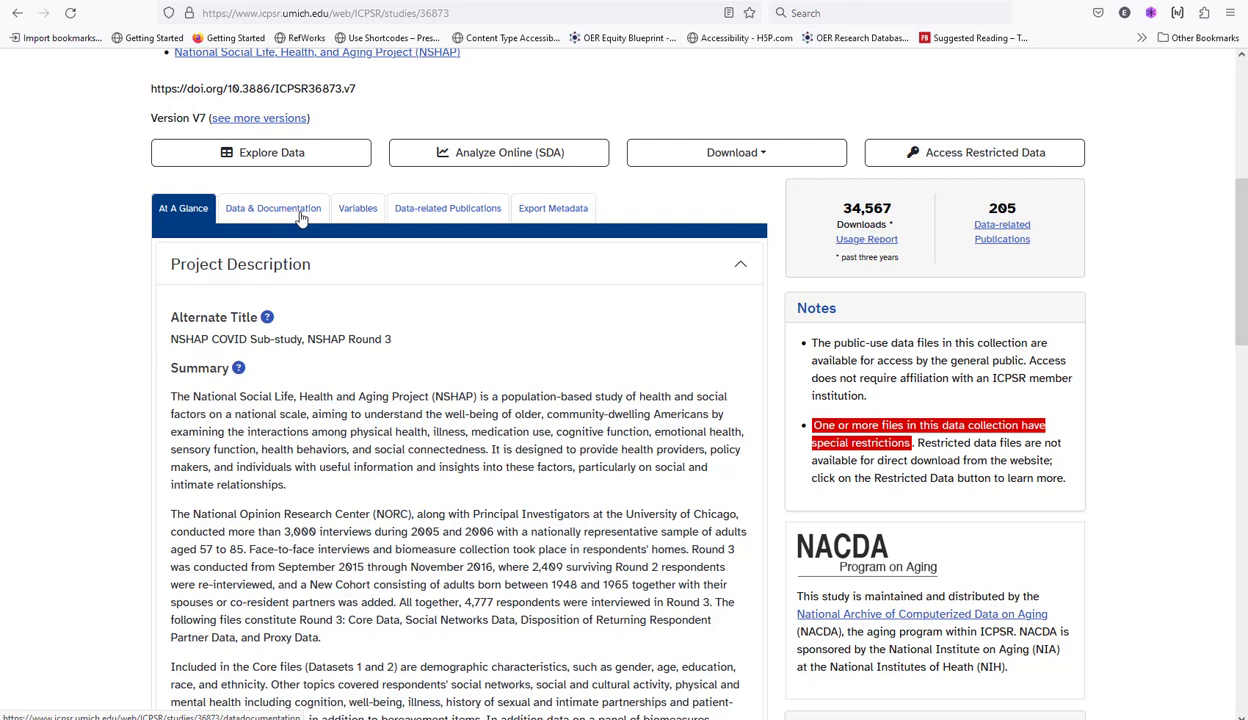
Open the study's Data & Documentation section and bring the dataset file table into view.
click(300, 215)
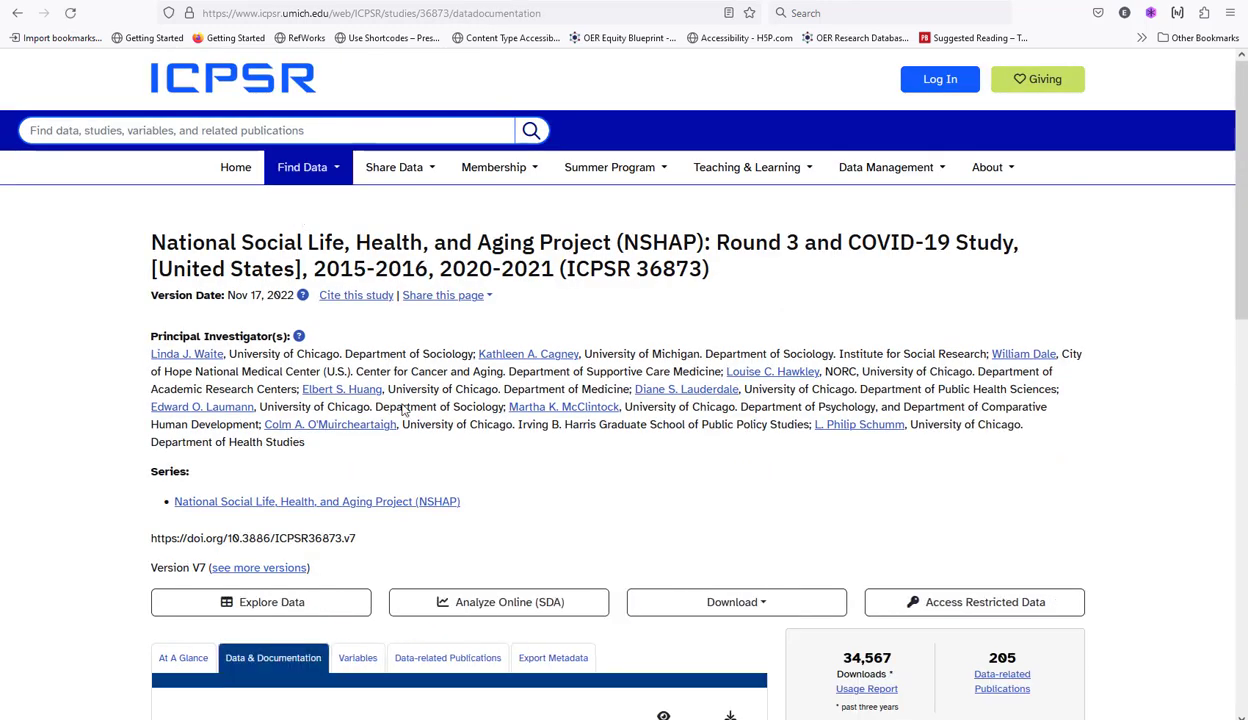
scroll(418, 437, down, 3)
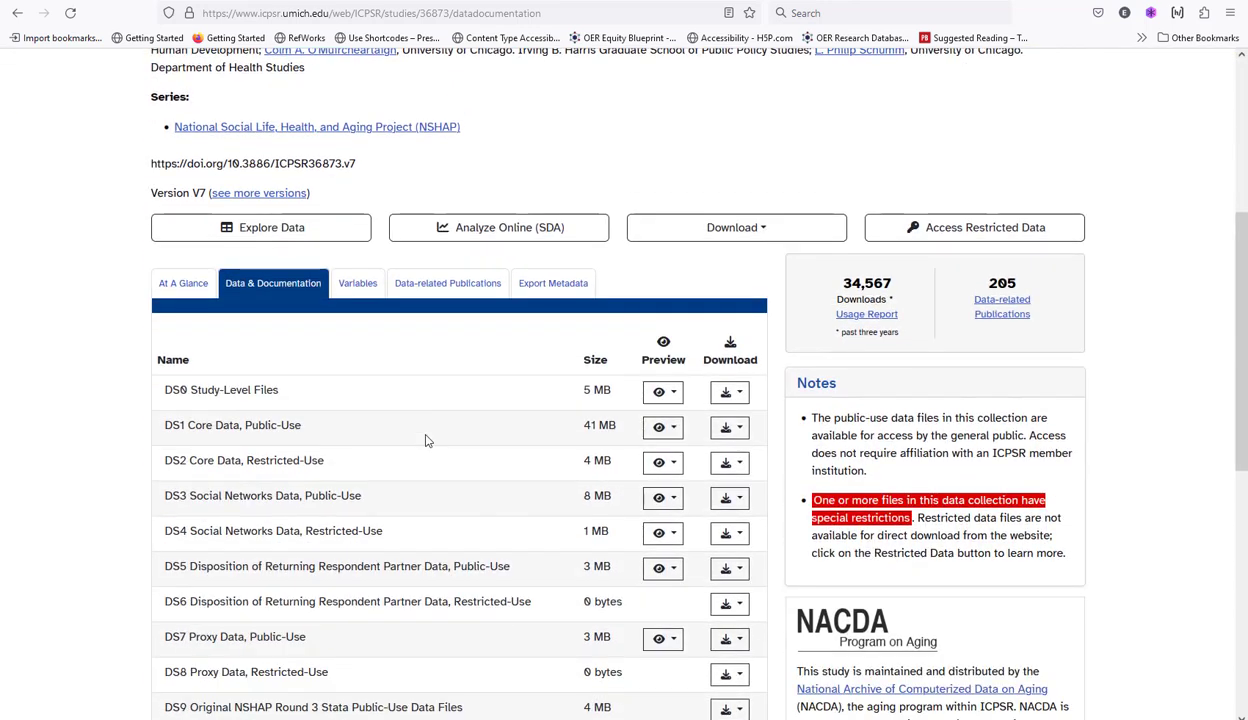
drag(301, 425, 242, 420)
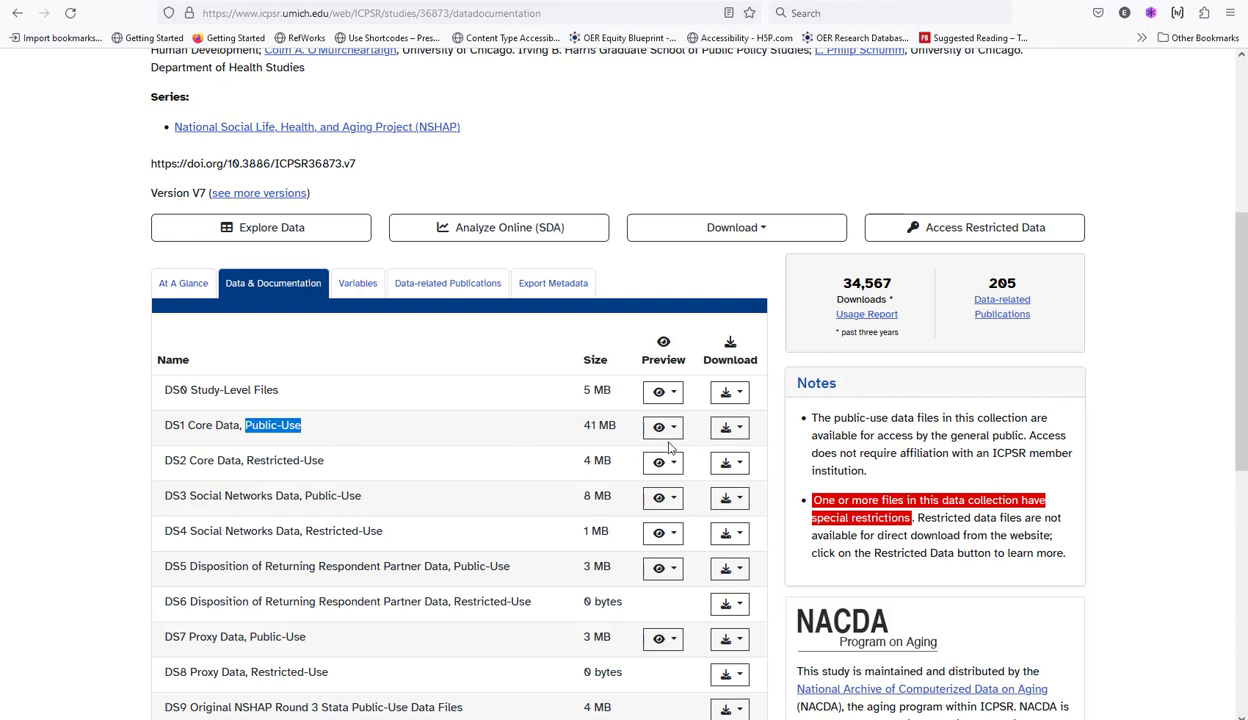
Check the download options for DS1 Core Data Public-Use and DS2 Core Data Restricted-Use.
click(738, 433)
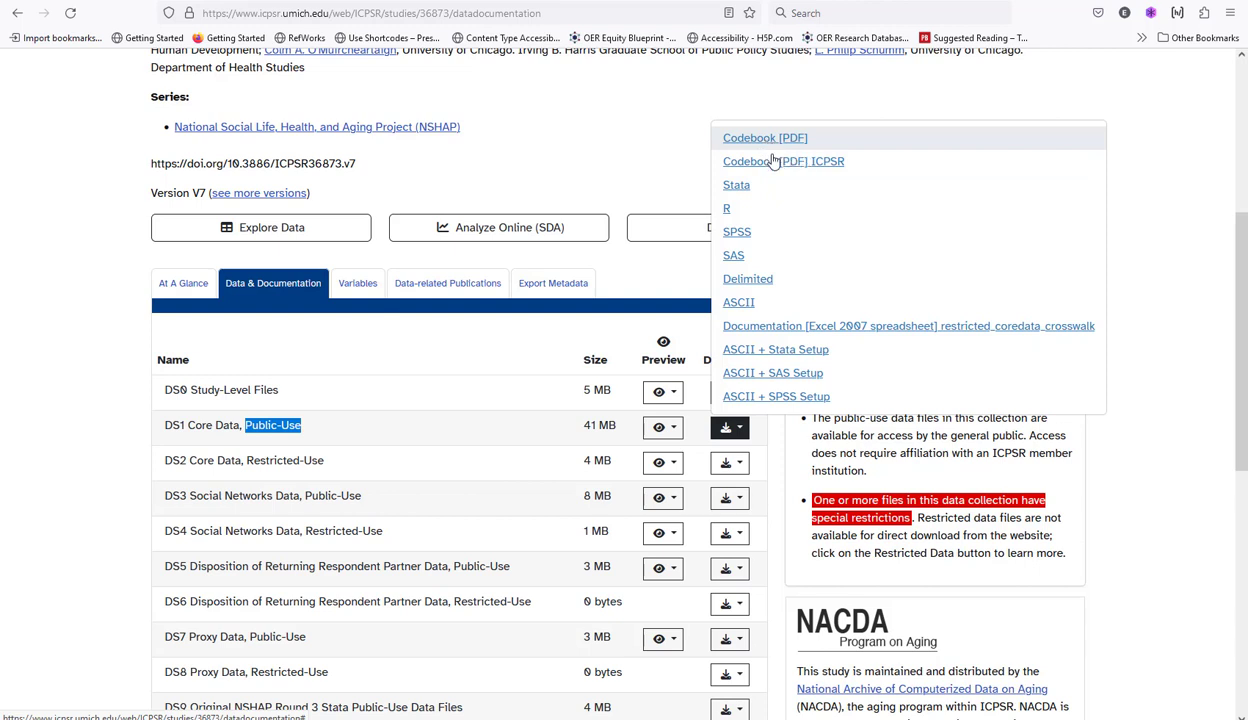
click(640, 340)
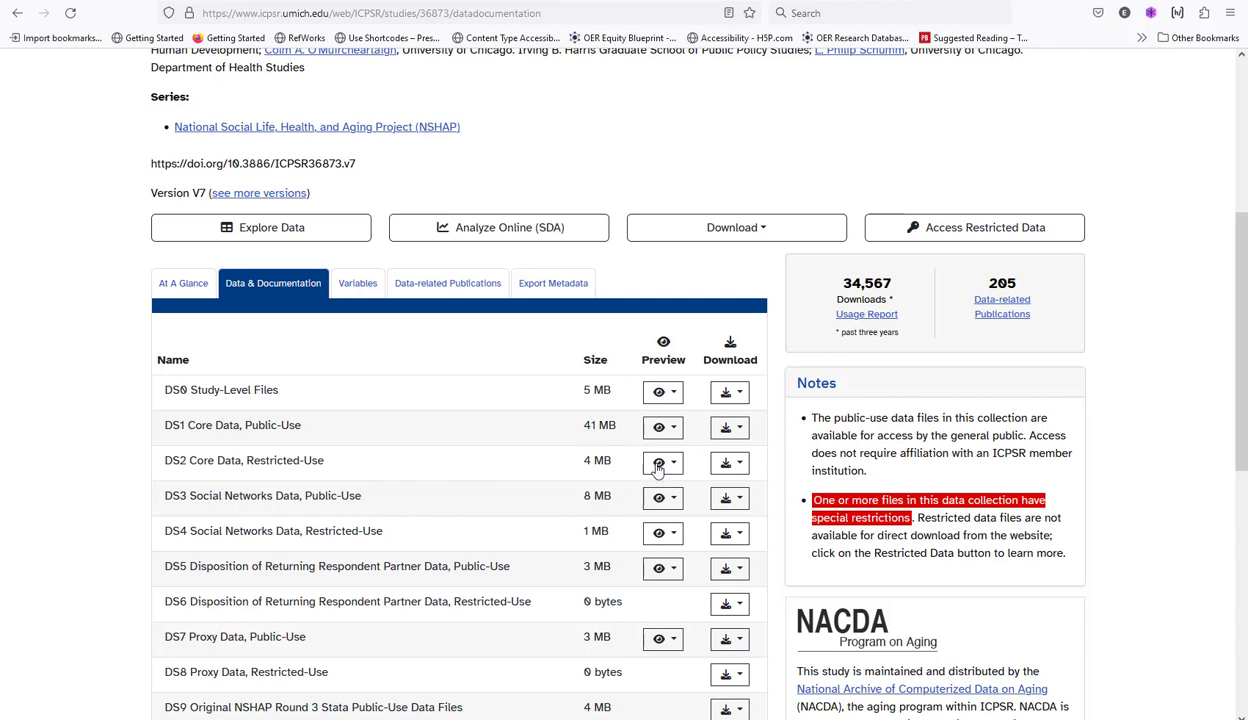
click(738, 466)
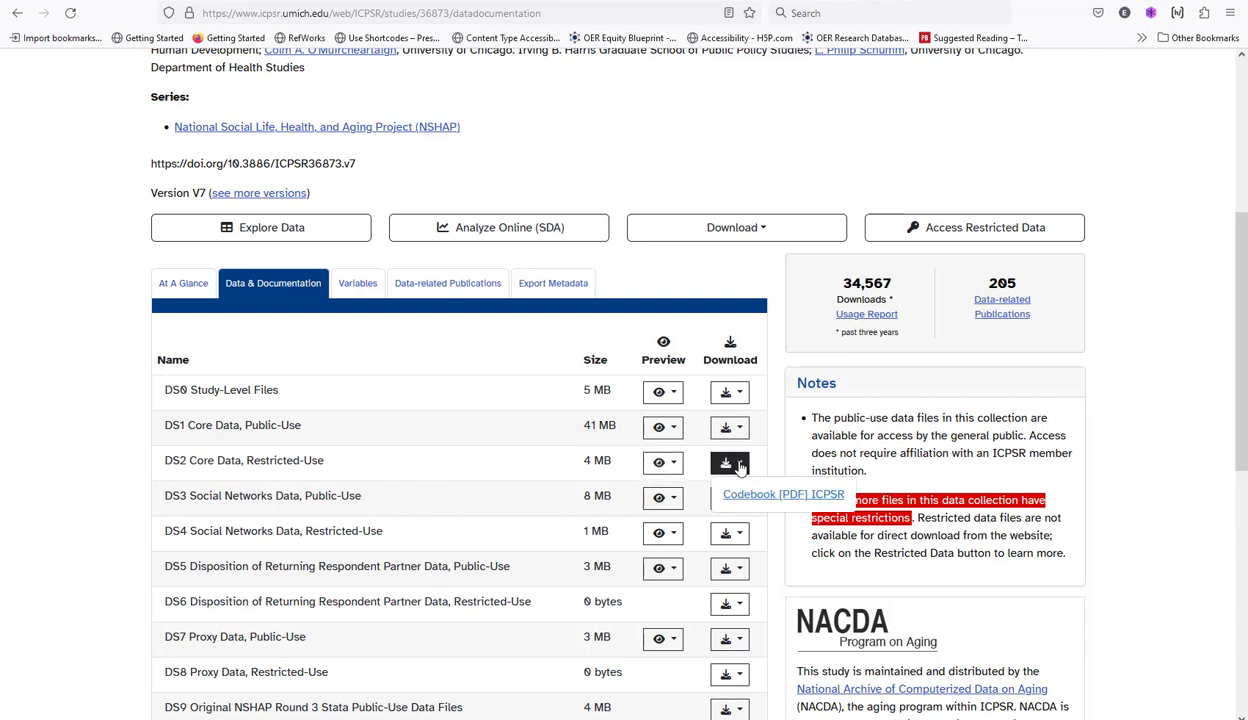
click(738, 466)
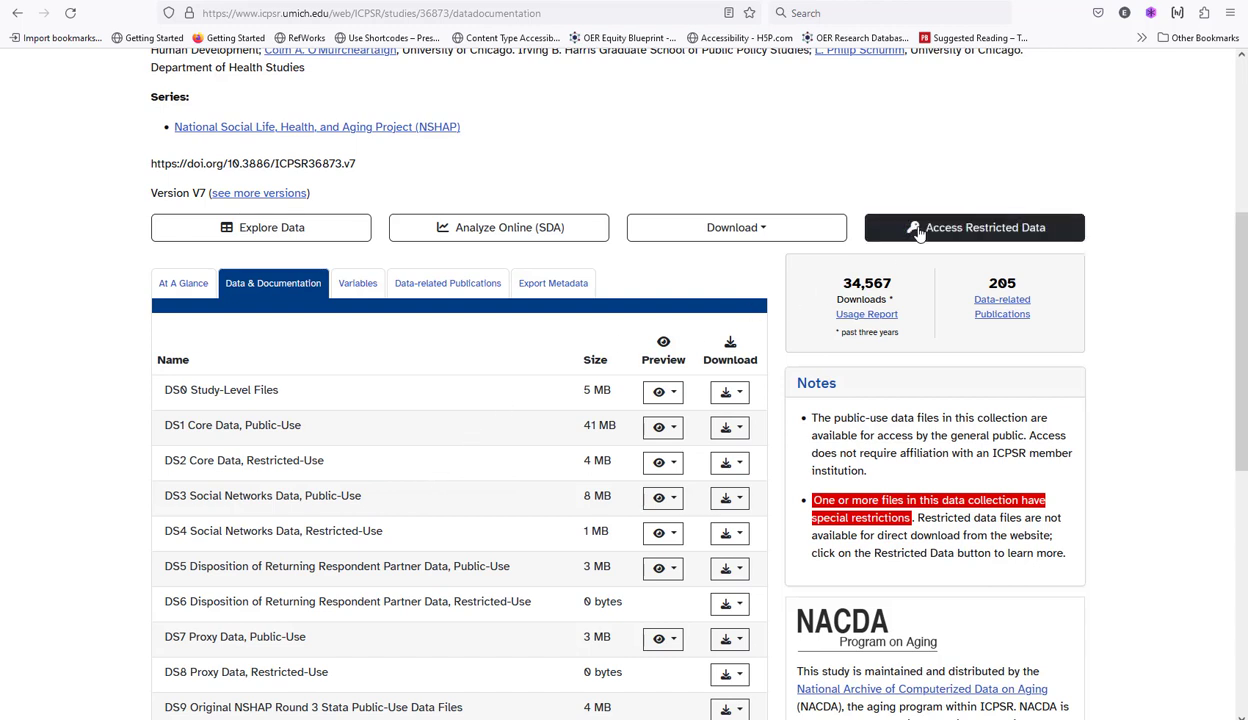
click(886, 227)
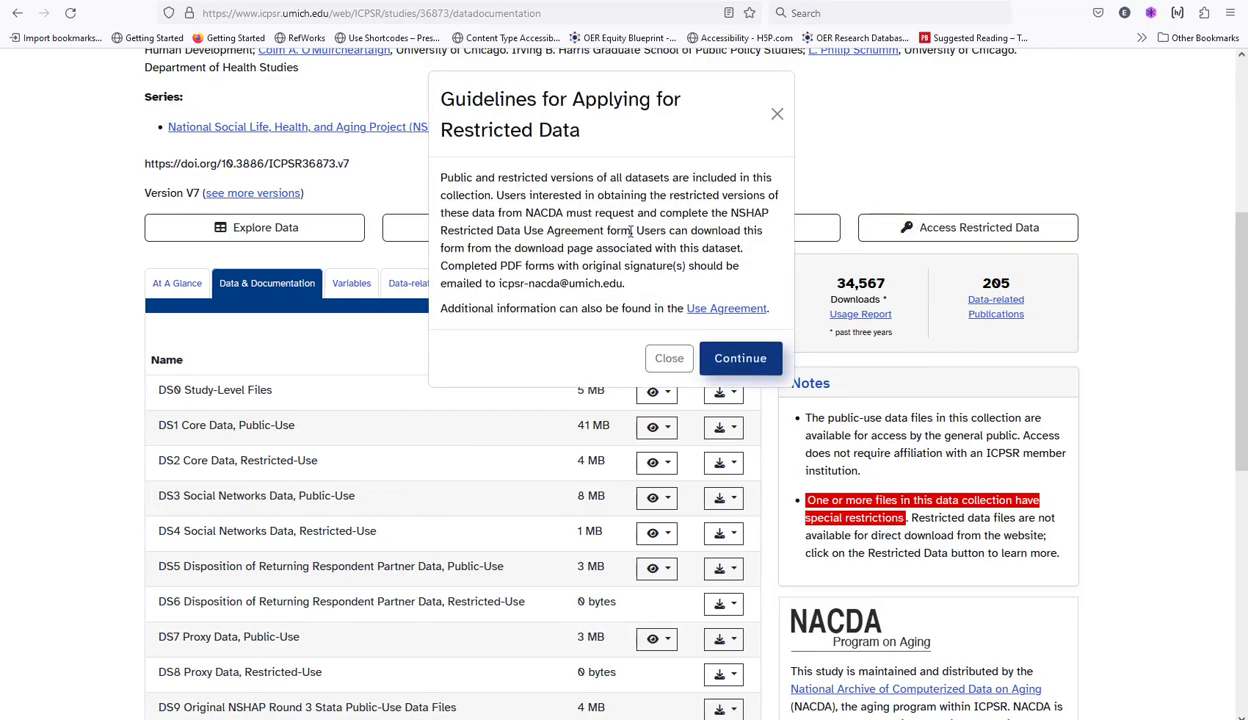
drag(631, 230, 777, 113)
drag(630, 231, 634, 231)
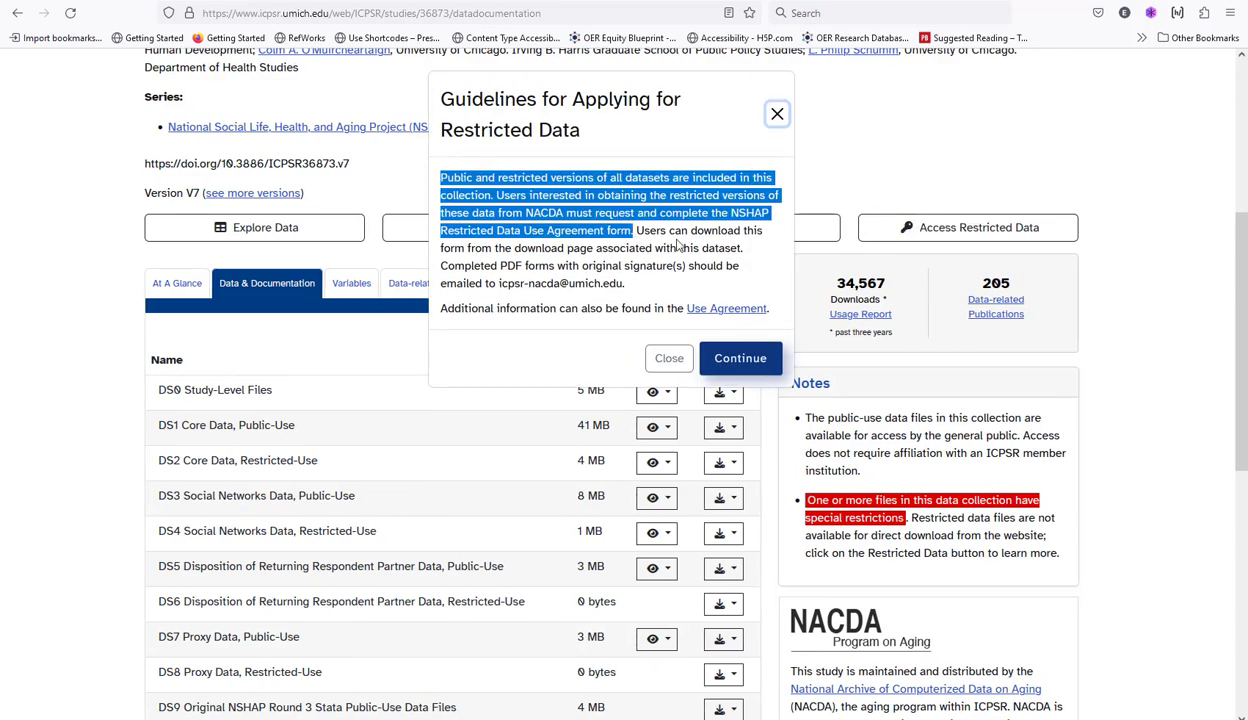
click(791, 186)
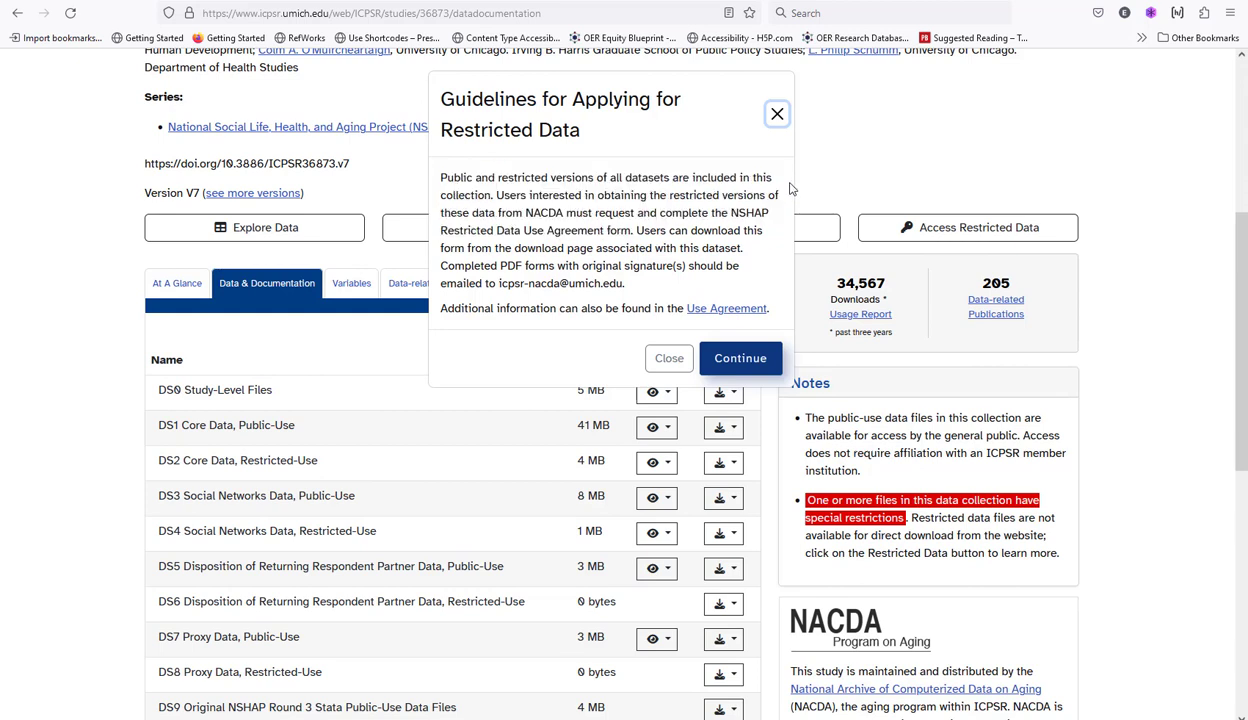
click(777, 116)
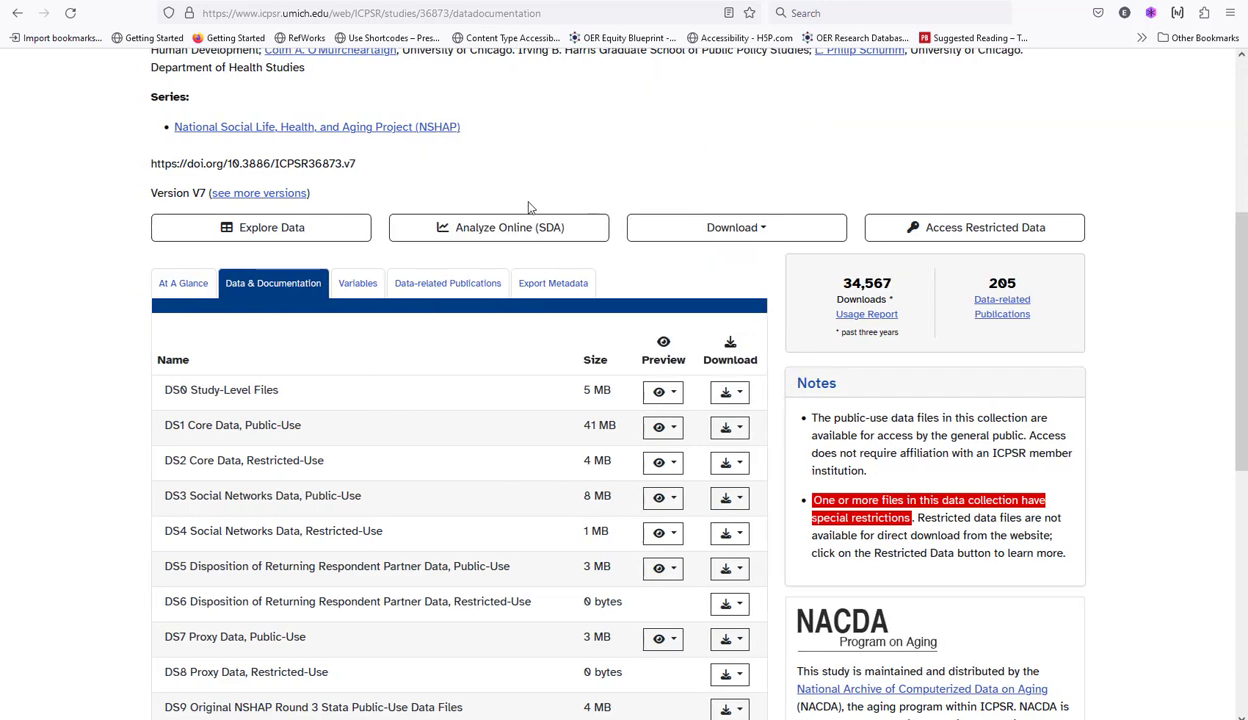
scroll(530, 207, up, 5)
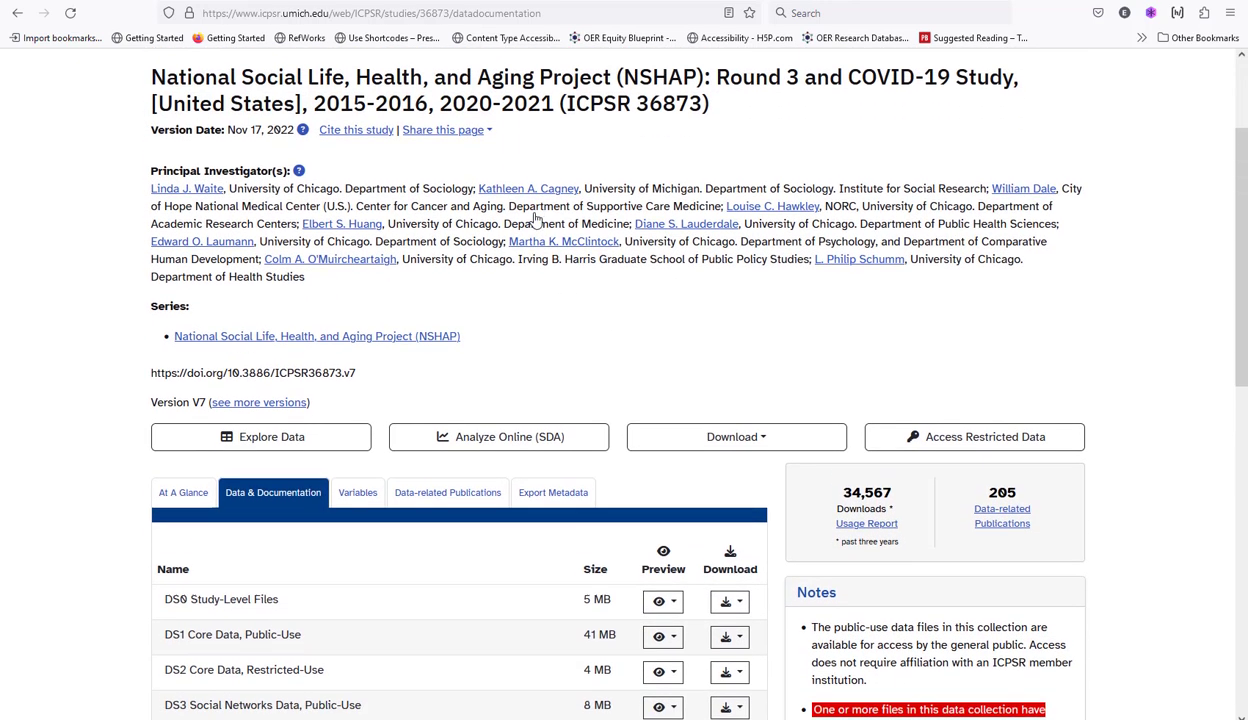
scroll(535, 228, up, 1)
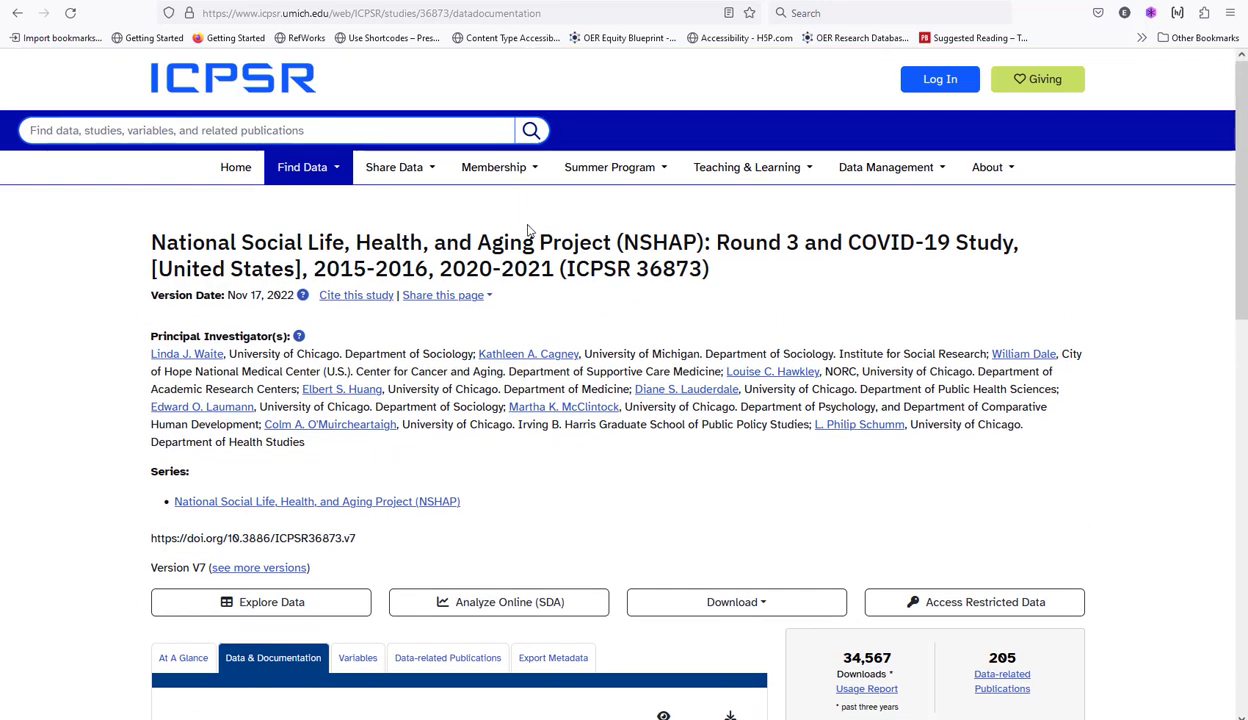